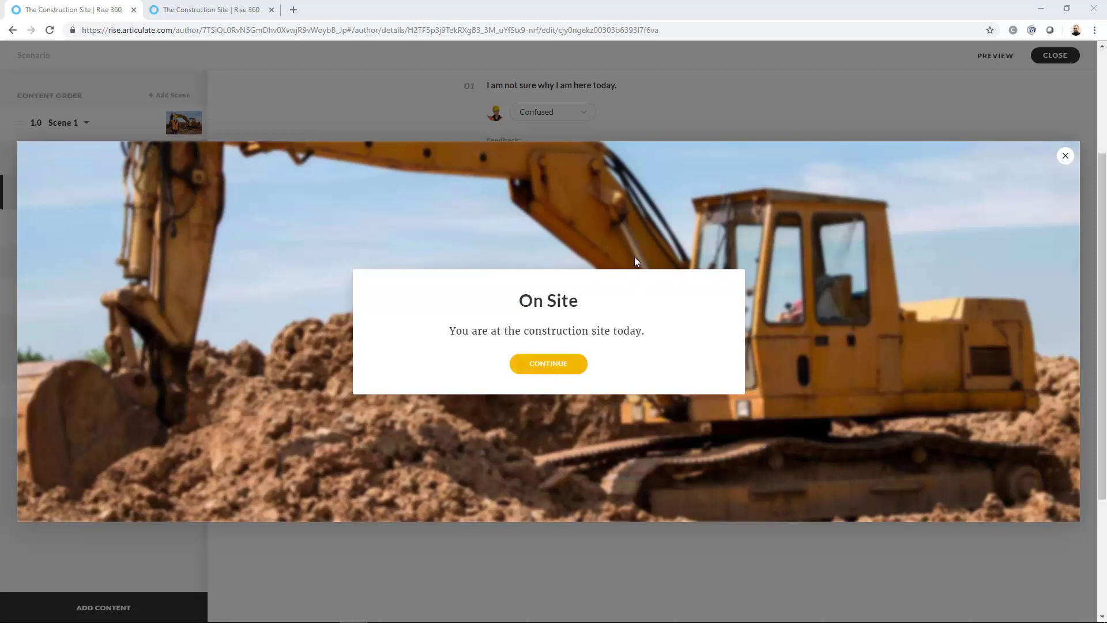
Start the On Site scenario preview and answer 'I just wanted to look around.'
{"action": "left_click", "coordinate": [562, 366]}
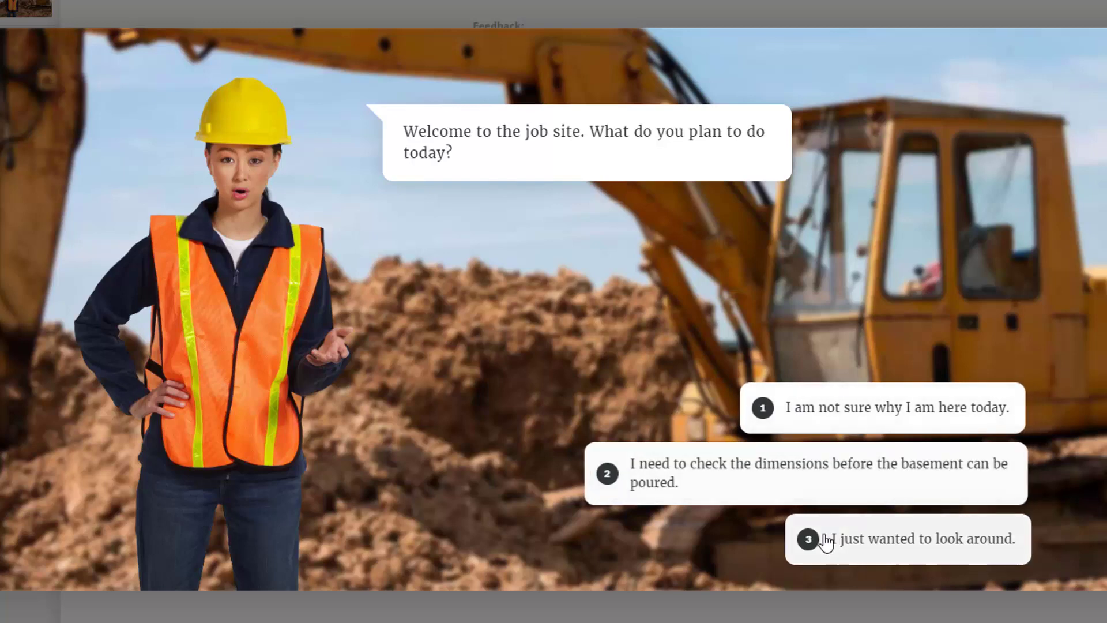
{"action": "left_click", "coordinate": [857, 554]}
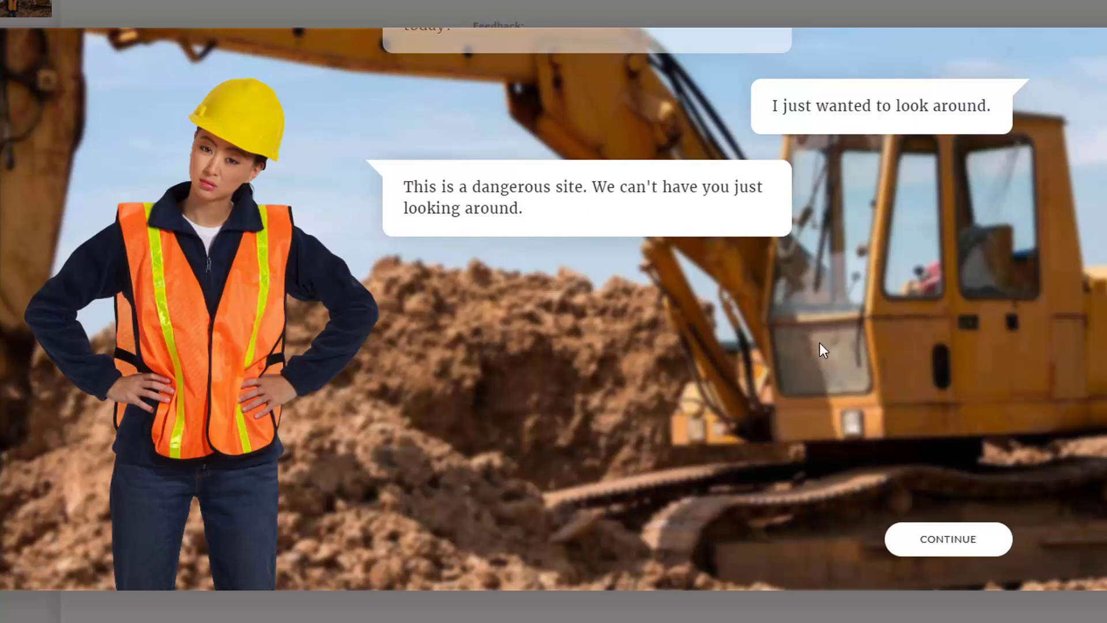
Retry with the 'not sure why I am here' answer and continue to the 'You call the office.' feedback
{"action": "left_click", "coordinate": [949, 551]}
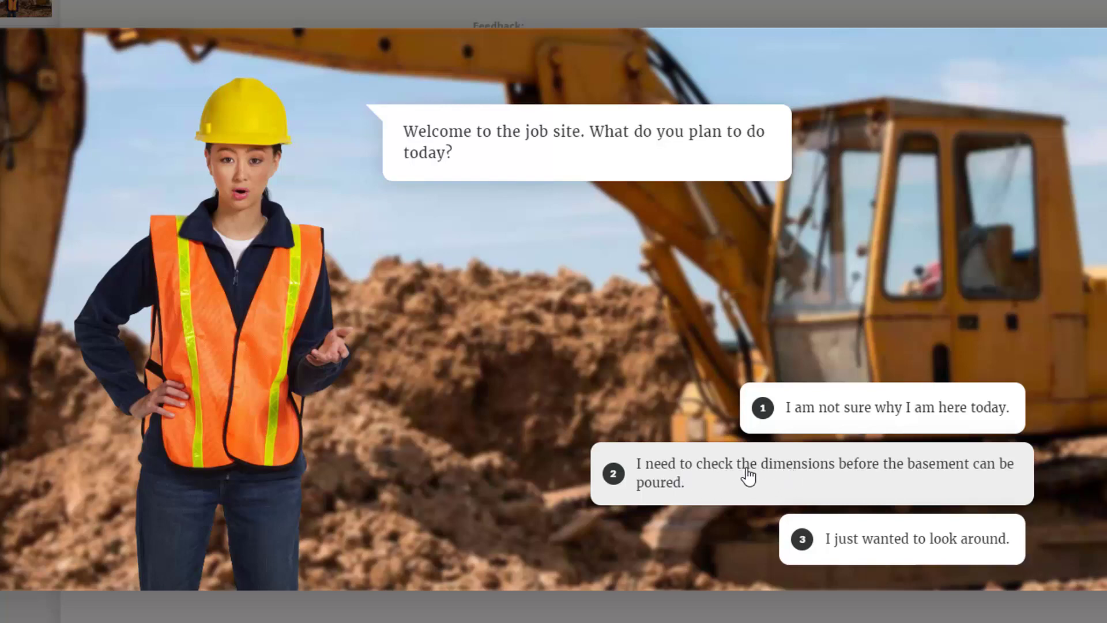
{"action": "left_click", "coordinate": [838, 413]}
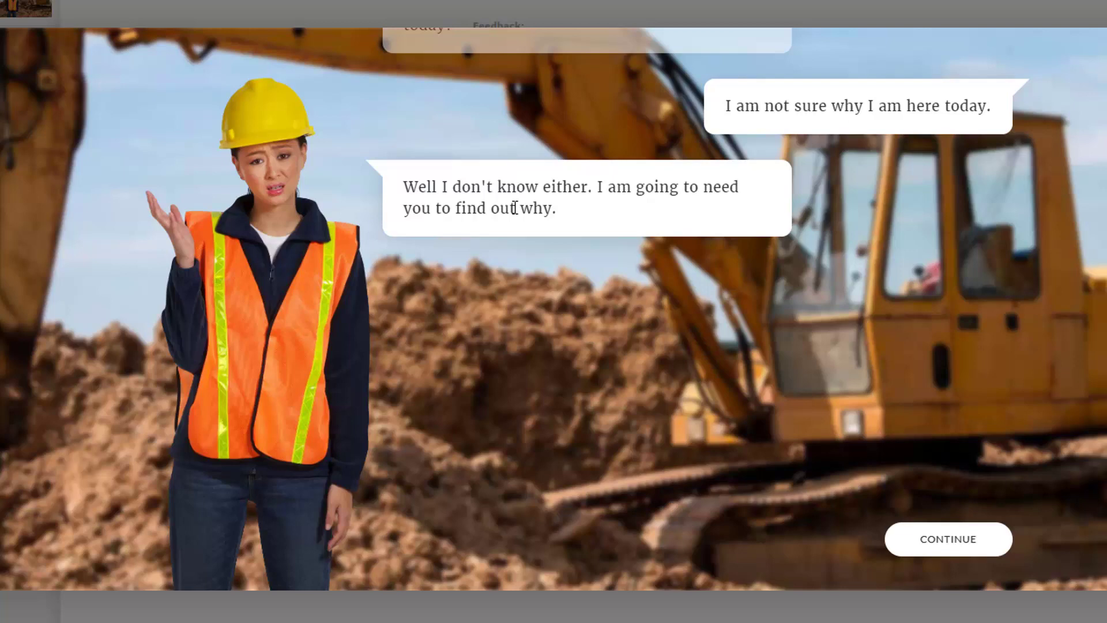
{"action": "left_click", "coordinate": [946, 550]}
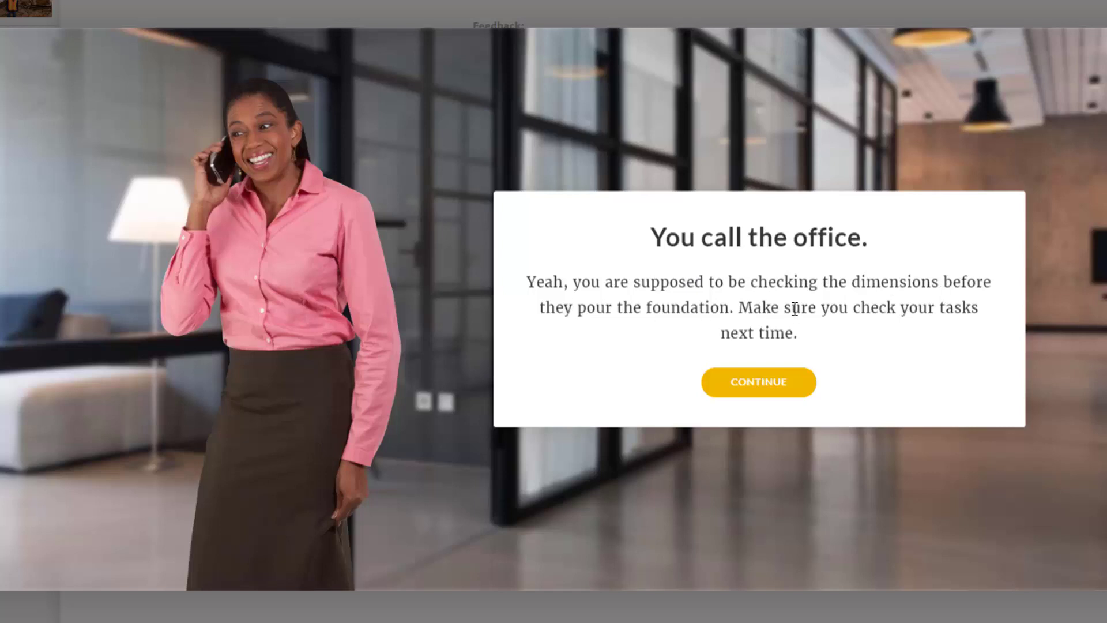
Answer that you need to check dimensions and give Greg a PPE answer ending on the street, then restart
{"action": "left_click", "coordinate": [773, 388]}
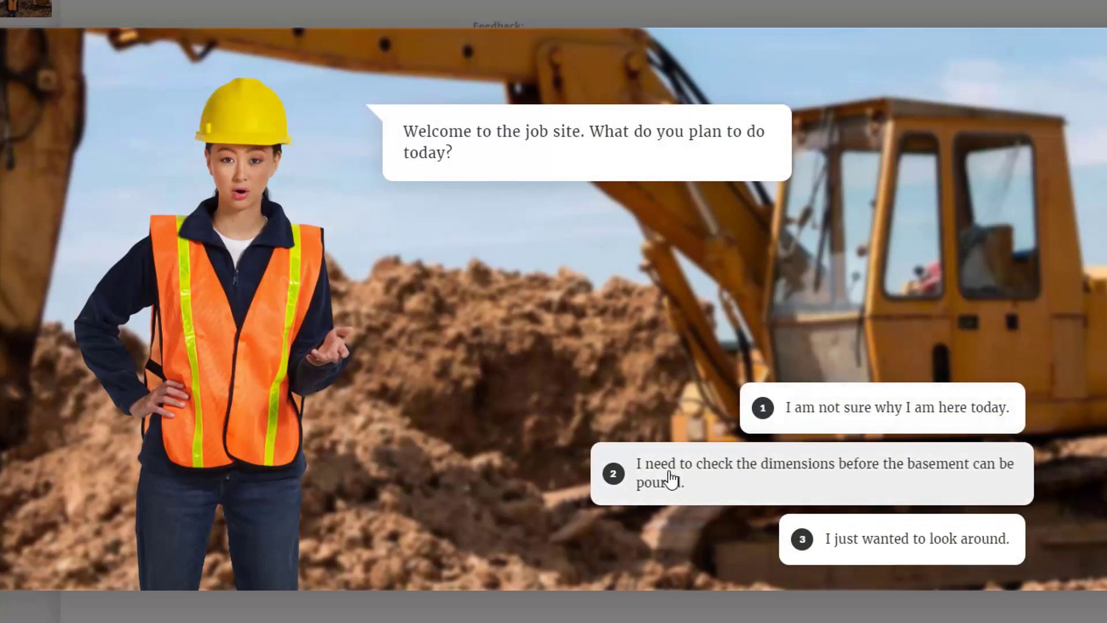
{"action": "left_click", "coordinate": [912, 486]}
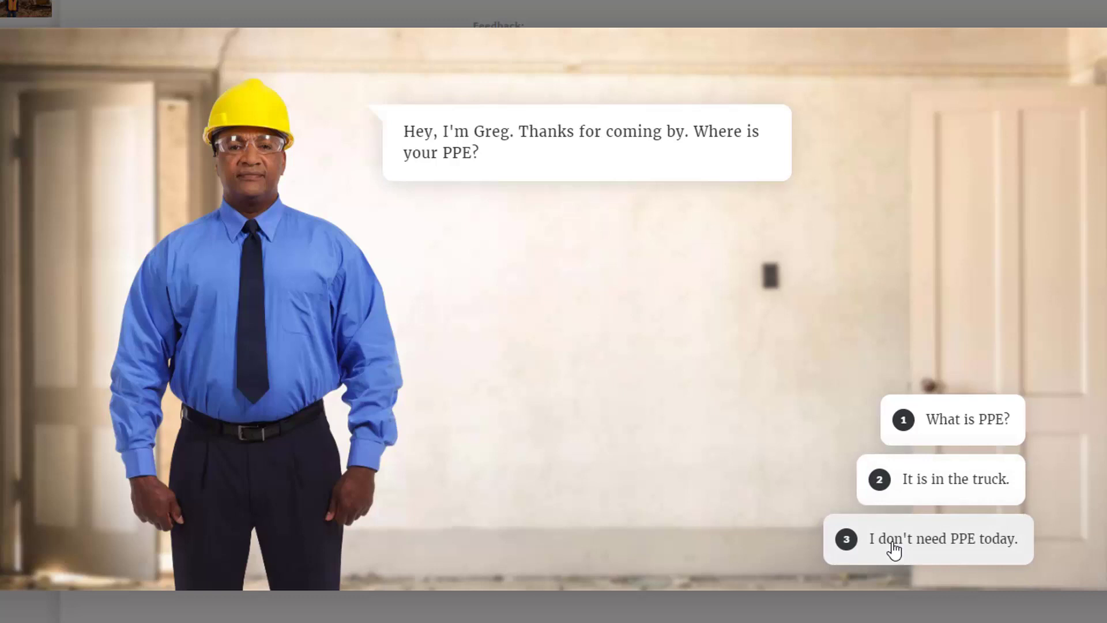
{"action": "left_click", "coordinate": [941, 426]}
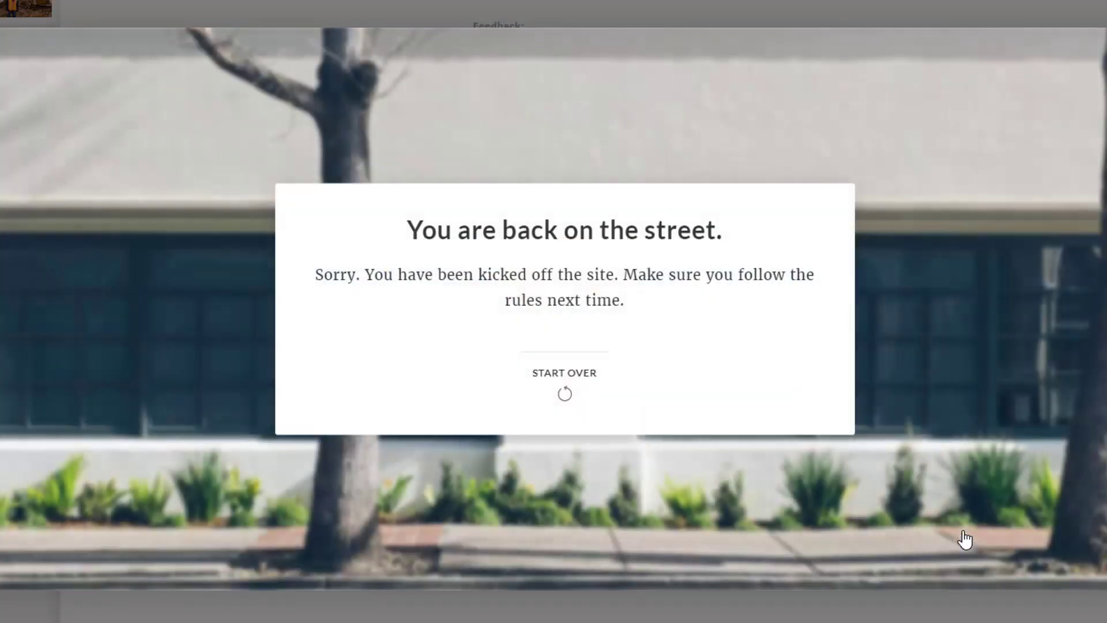
{"action": "left_click", "coordinate": [566, 395]}
Replay via the dimensions check, retry Greg's PPE question, and answer 'It is in the truck.'
{"action": "left_click", "coordinate": [573, 367]}
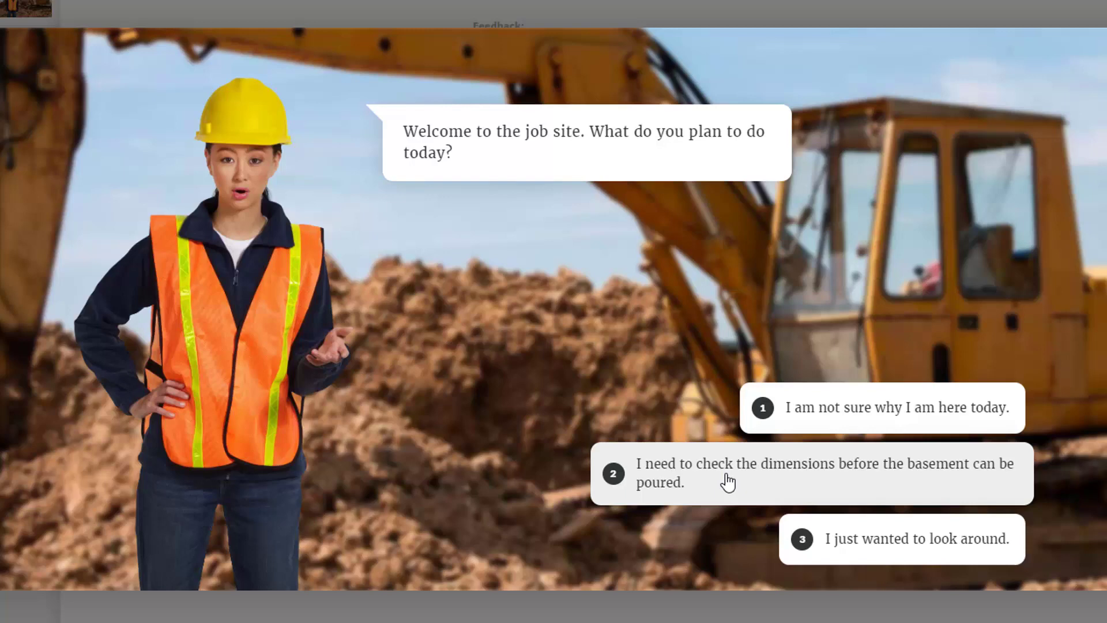
{"action": "left_click", "coordinate": [728, 481]}
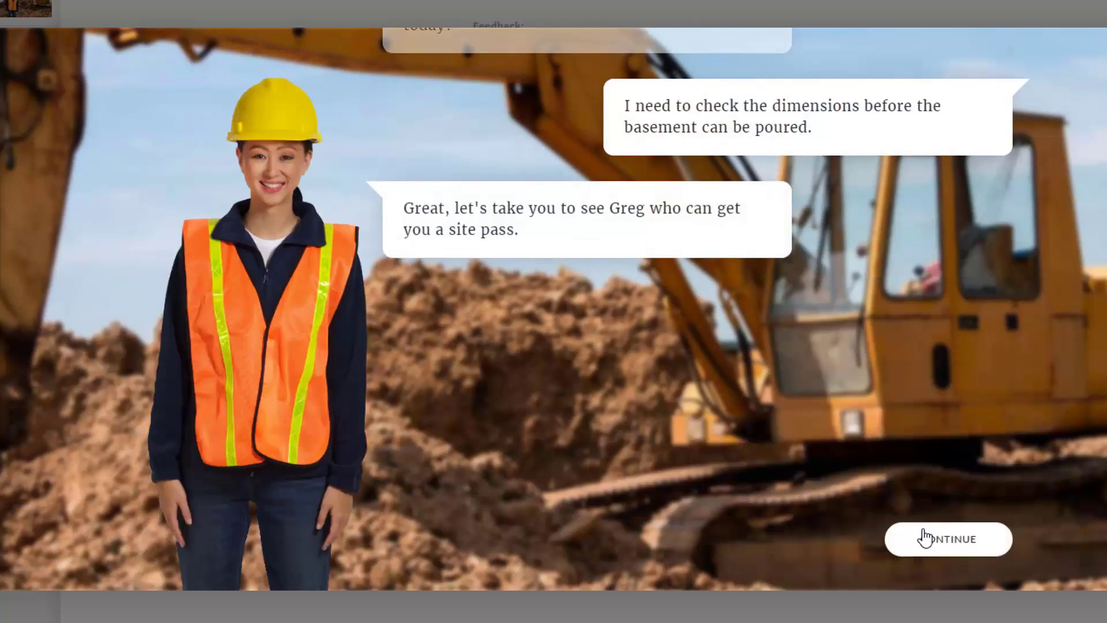
{"action": "left_click", "coordinate": [923, 537]}
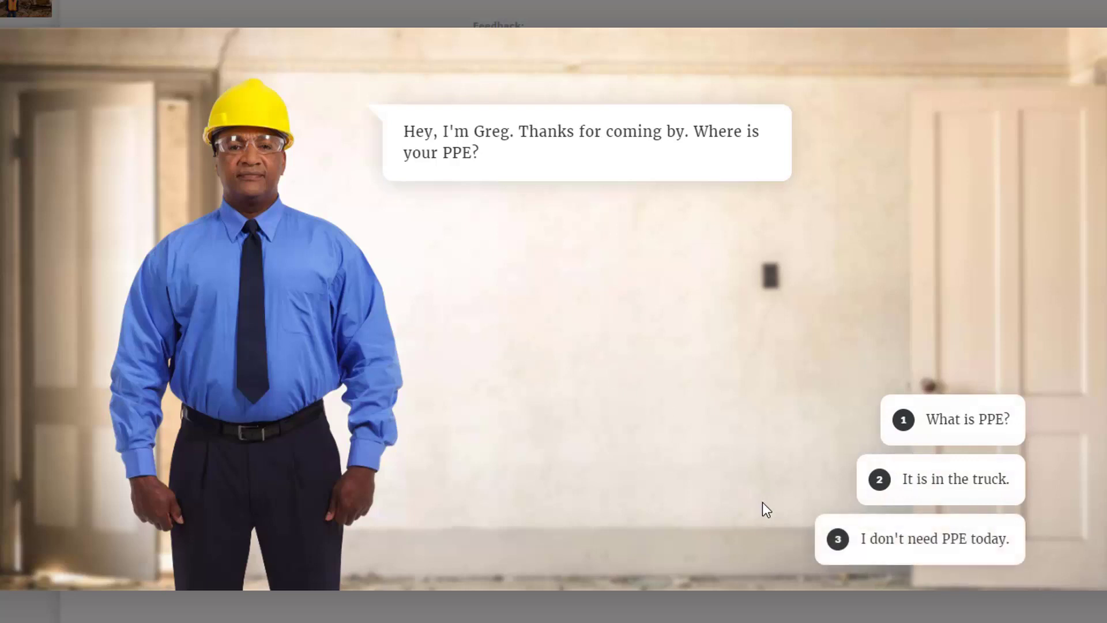
{"action": "left_click", "coordinate": [970, 552]}
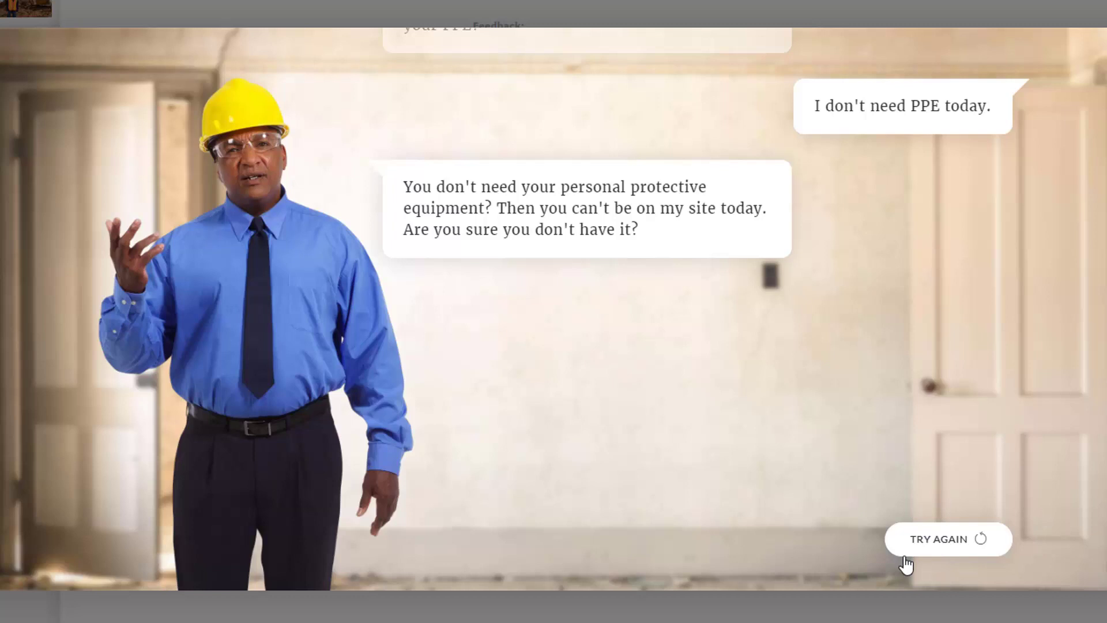
{"action": "left_click", "coordinate": [961, 542]}
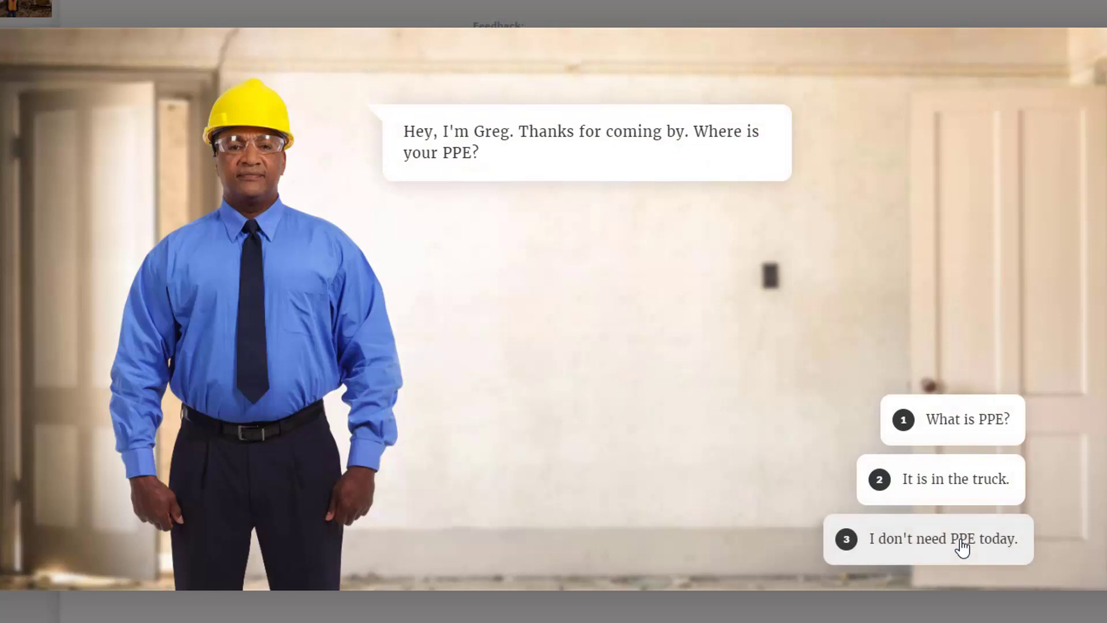
{"action": "left_click", "coordinate": [956, 492]}
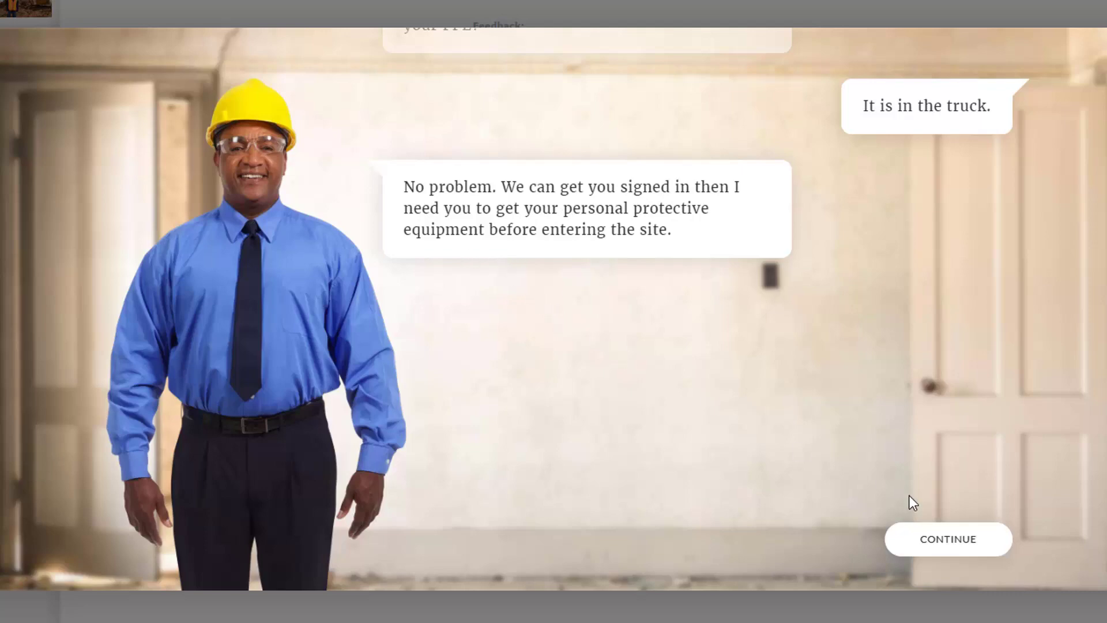
{"action": "left_click", "coordinate": [914, 535]}
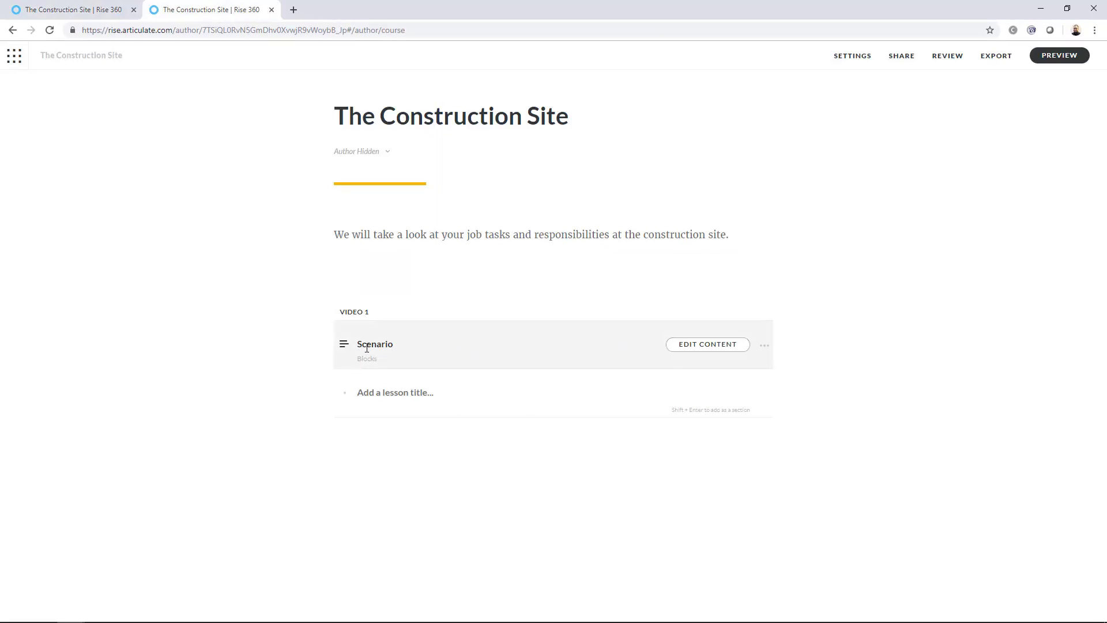
Add a regular lesson titled 'Scenario 2' to the course and open it
{"action": "left_click", "coordinate": [420, 389]}
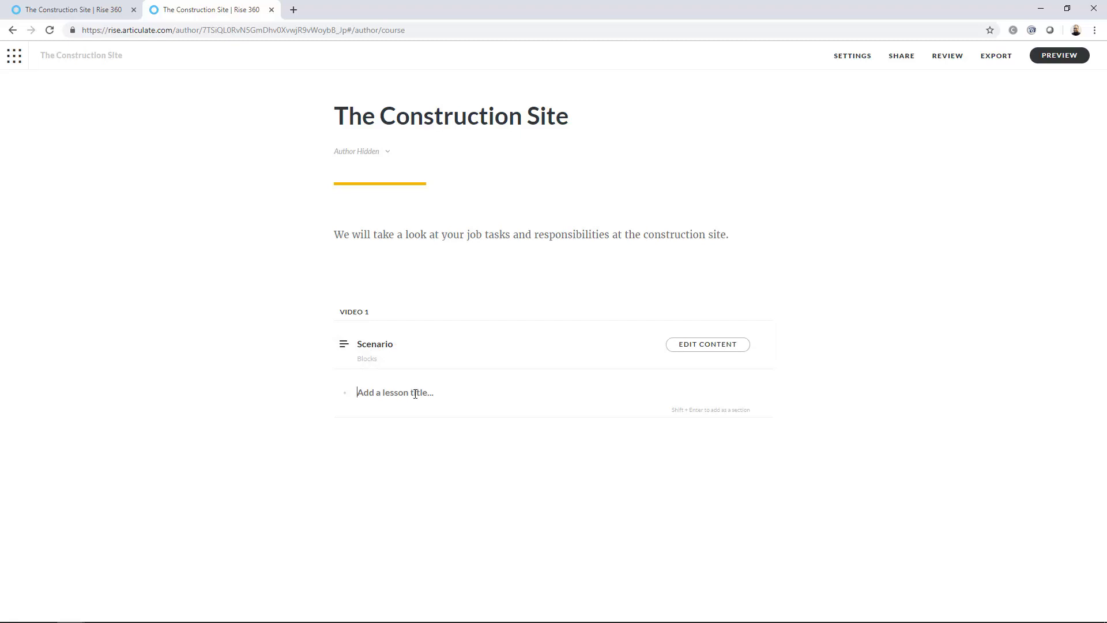
{"action": "type", "text": "Scenario 2"}
{"action": "key", "text": "Return"}
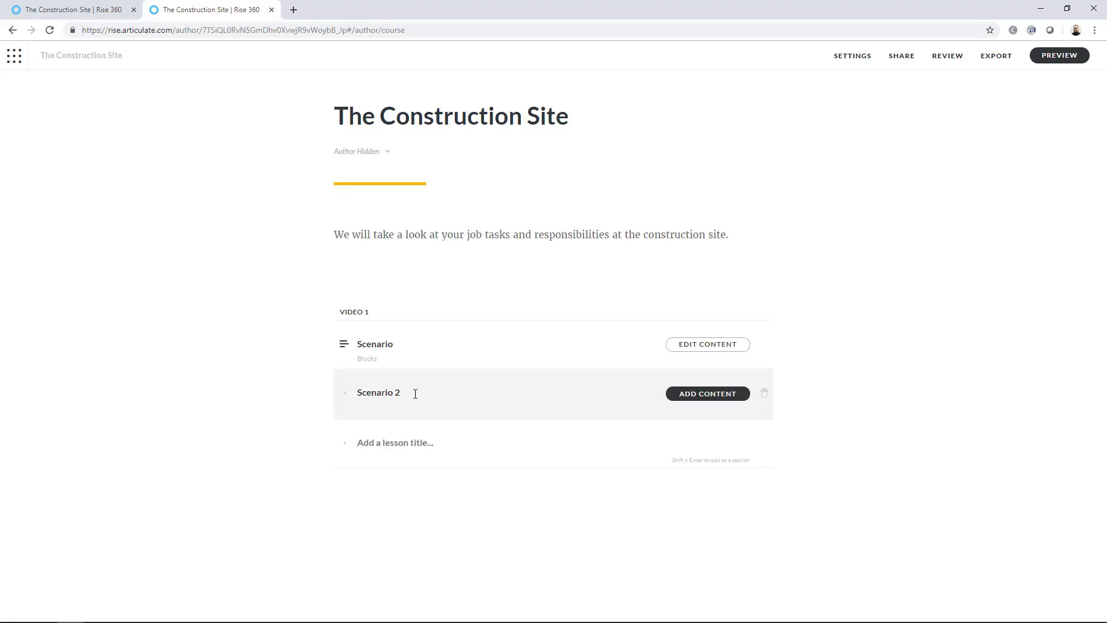
{"action": "left_click", "coordinate": [688, 397]}
{"action": "left_click", "coordinate": [652, 444]}
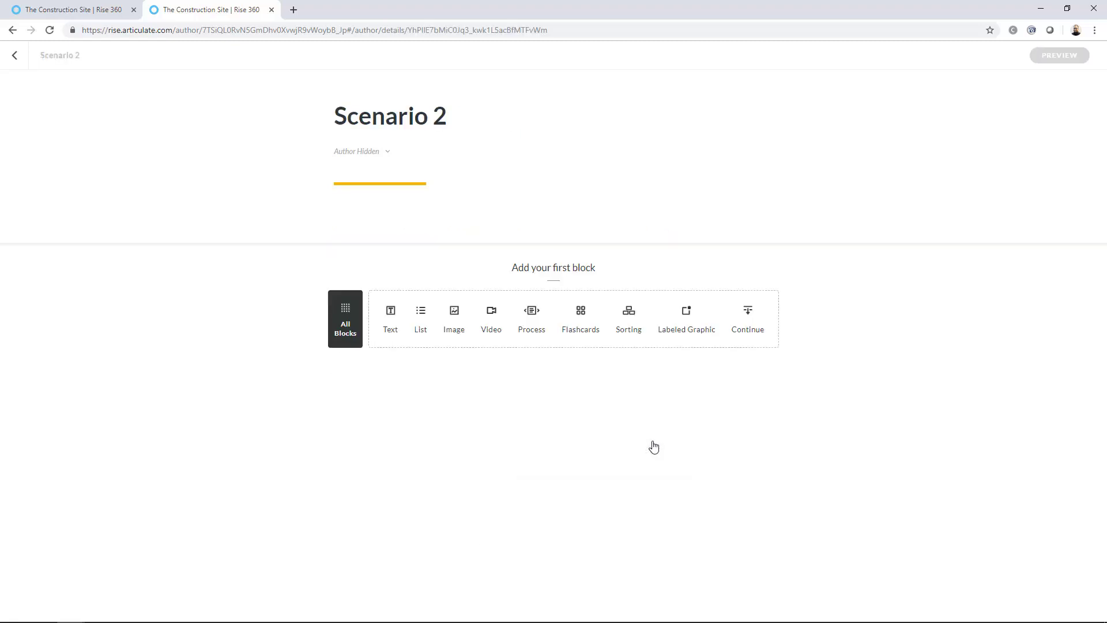
Browse All Blocks to the Interactive category and scroll down to the Scenario block
{"action": "left_click", "coordinate": [338, 324]}
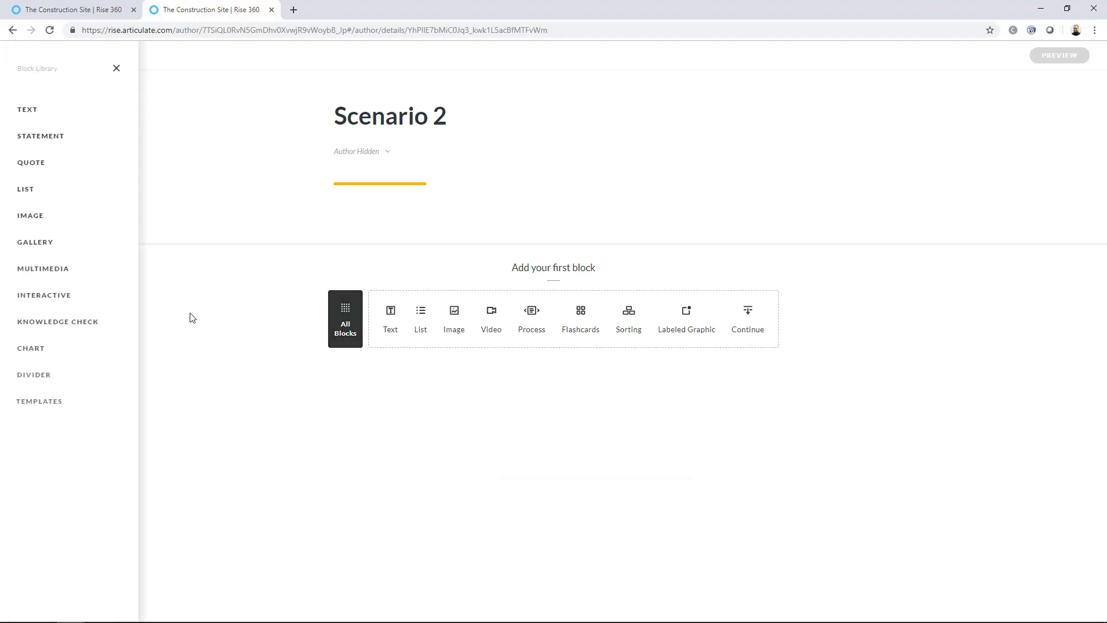
{"action": "left_click", "coordinate": [60, 294]}
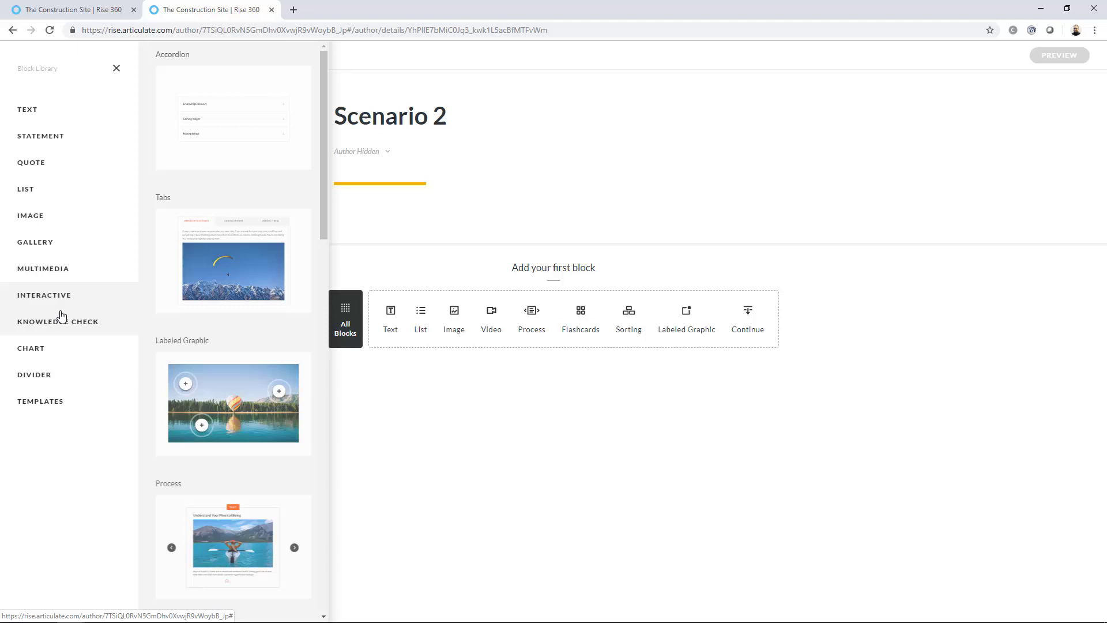
{"action": "scroll", "coordinate": [284, 406], "scroll_direction": "down", "scroll_amount": 3}
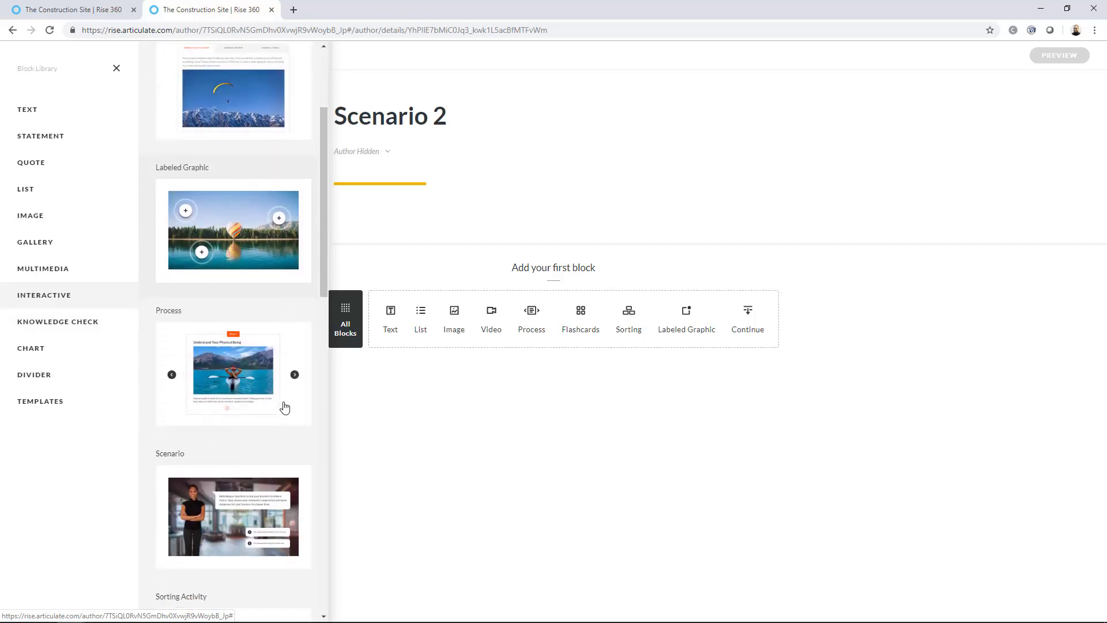
{"action": "scroll", "coordinate": [255, 451], "scroll_direction": "down", "scroll_amount": 2}
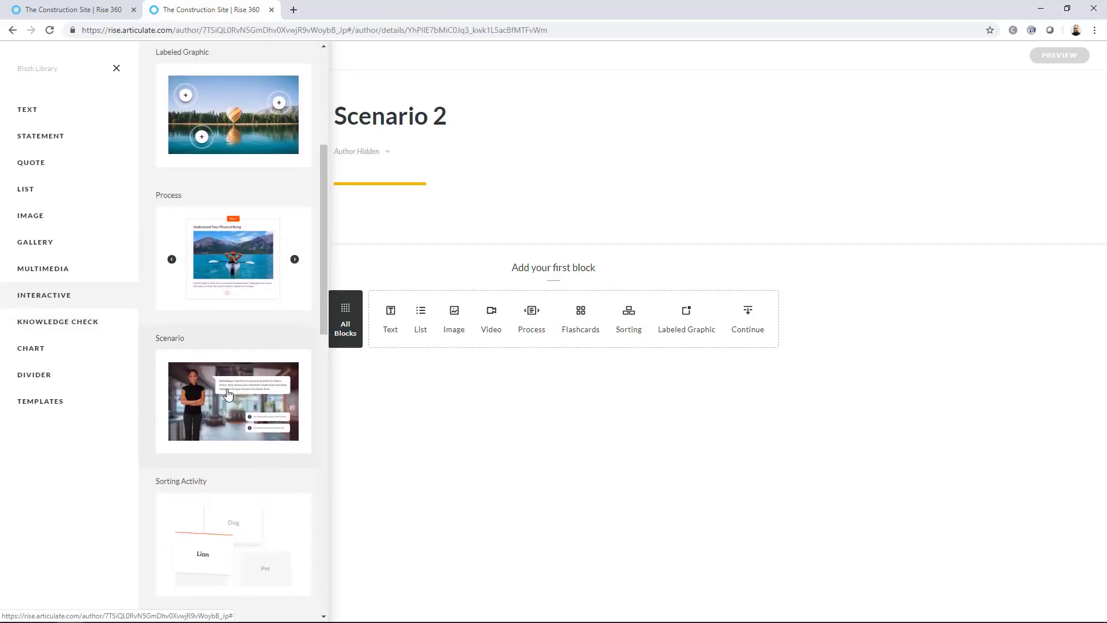
Insert a Scenario block into Scenario 2 and open it for editing
{"action": "left_click", "coordinate": [230, 392]}
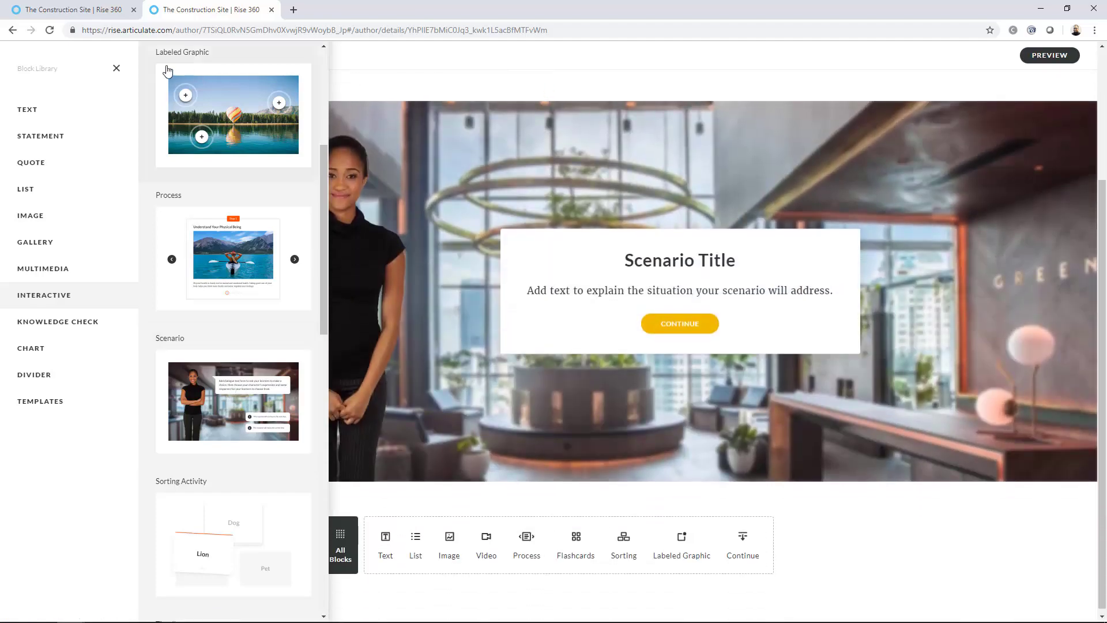
{"action": "left_click", "coordinate": [116, 68]}
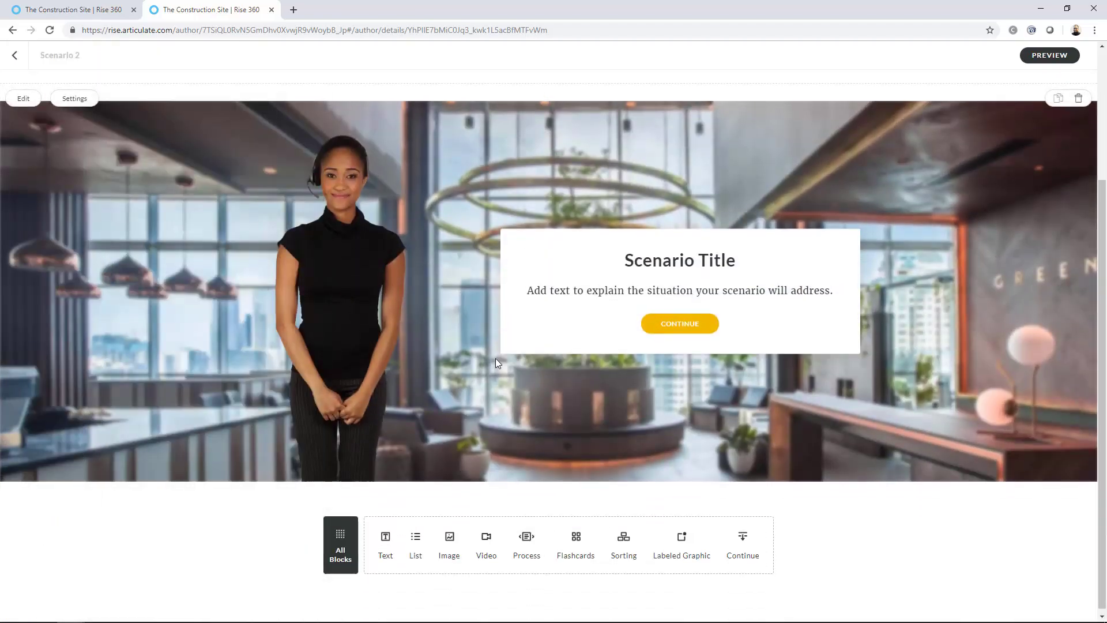
{"action": "left_click", "coordinate": [76, 102]}
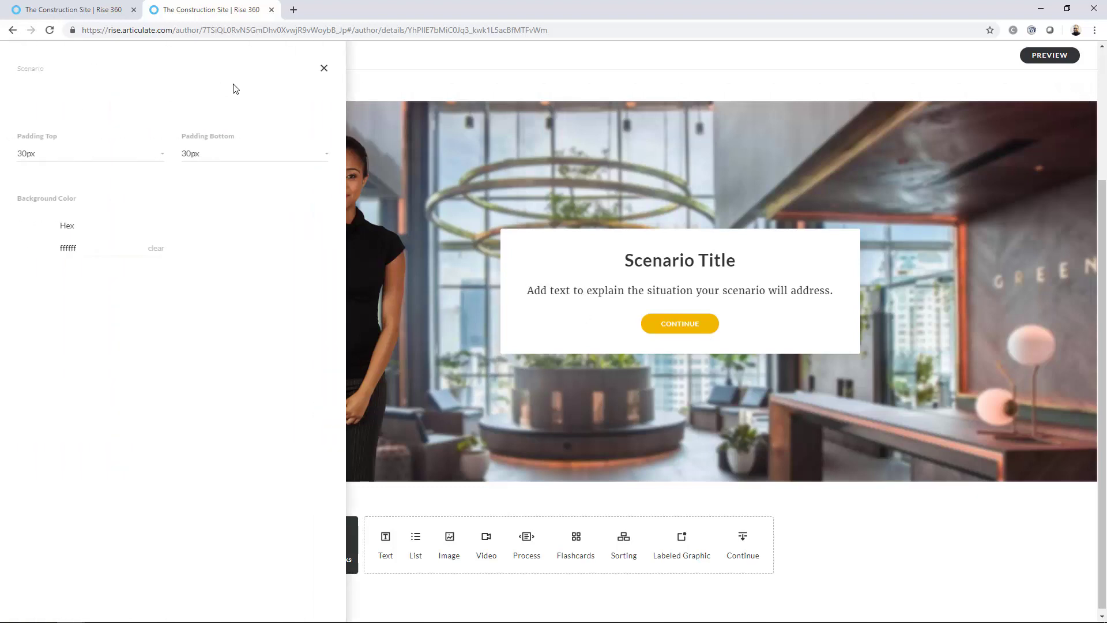
{"action": "left_click", "coordinate": [324, 68]}
{"action": "left_click", "coordinate": [23, 99]}
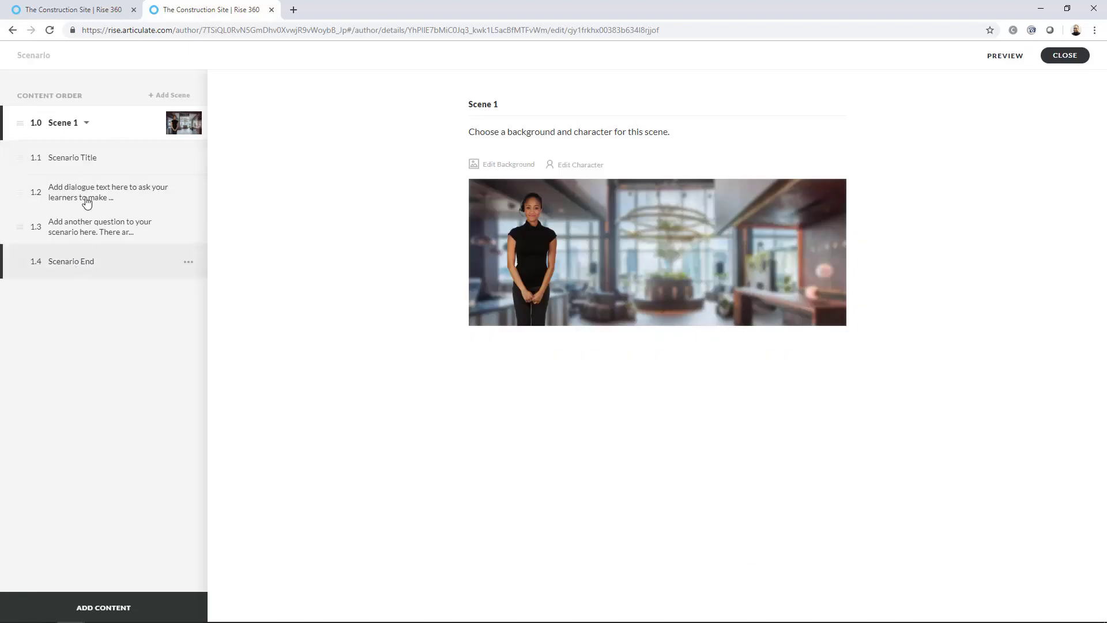
Delete items 1.4, 1.3 and 1.2, leaving only Scene 1's Scenario Title
{"action": "left_click", "coordinate": [189, 263]}
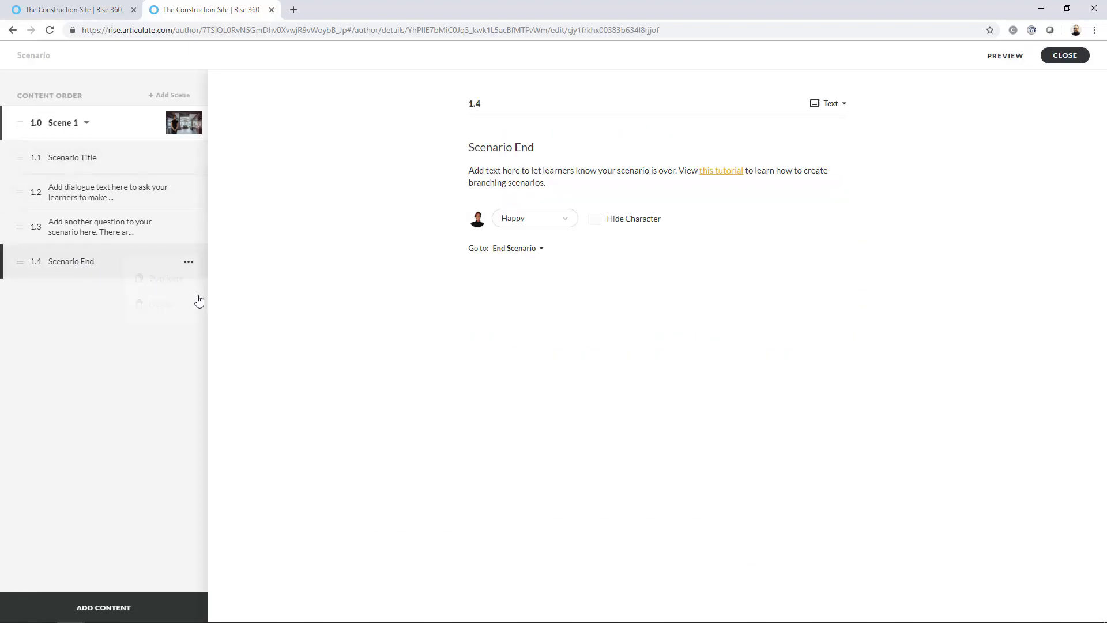
{"action": "left_click", "coordinate": [168, 307]}
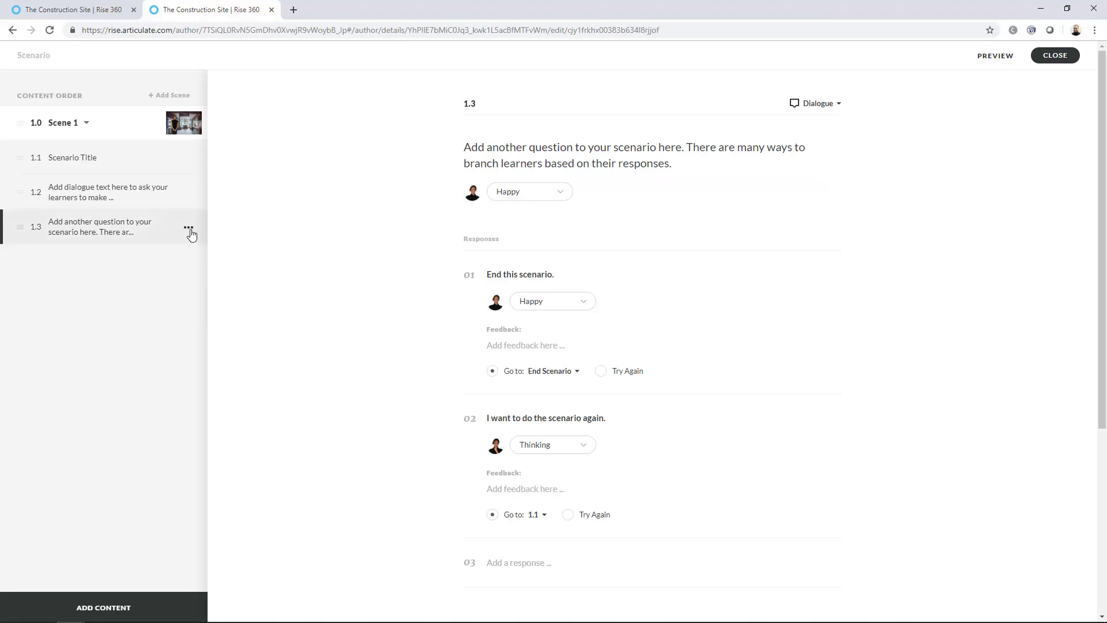
{"action": "left_click", "coordinate": [188, 227]}
{"action": "left_click", "coordinate": [182, 271]}
{"action": "left_click", "coordinate": [190, 193]}
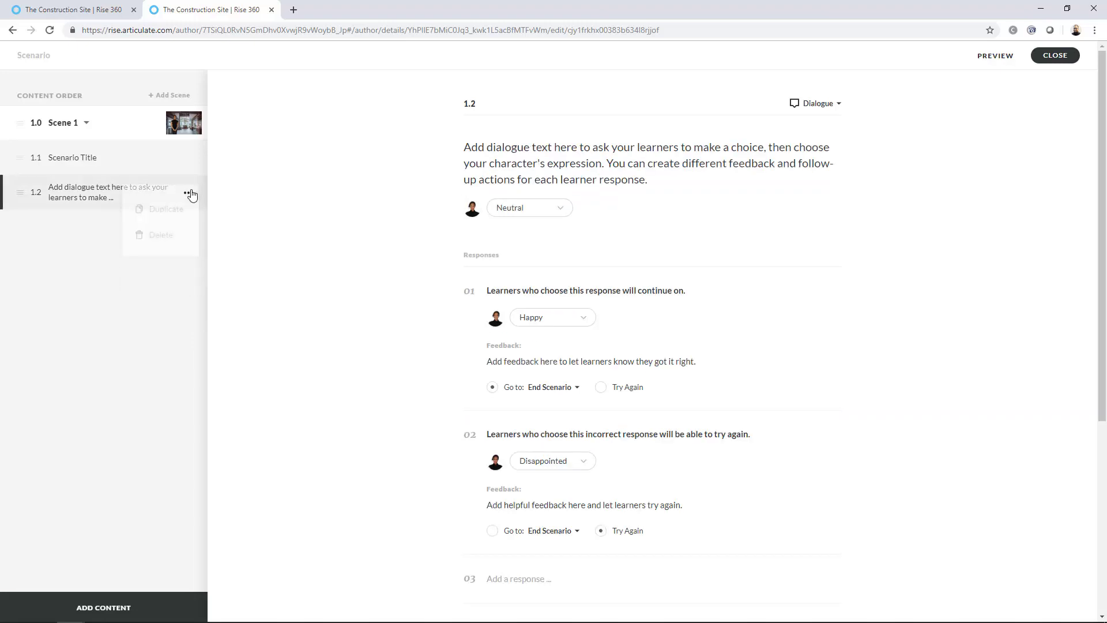
{"action": "left_click", "coordinate": [180, 237]}
{"action": "left_click", "coordinate": [98, 126]}
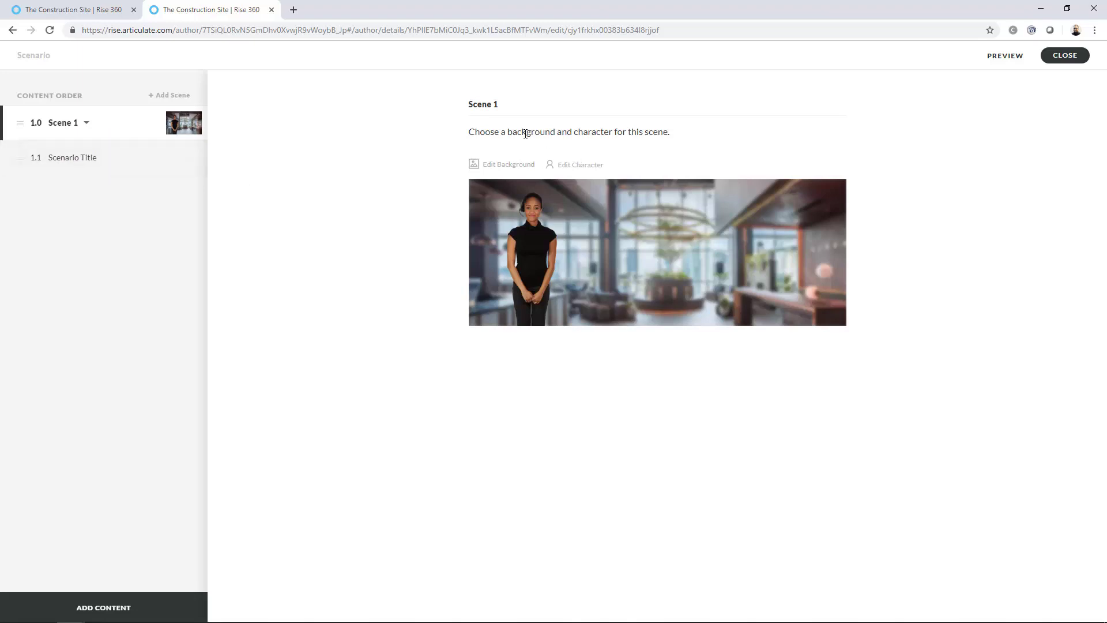
Set Scene 1's background to an office photo found by searching the content library for 'office'
{"action": "left_click", "coordinate": [515, 168]}
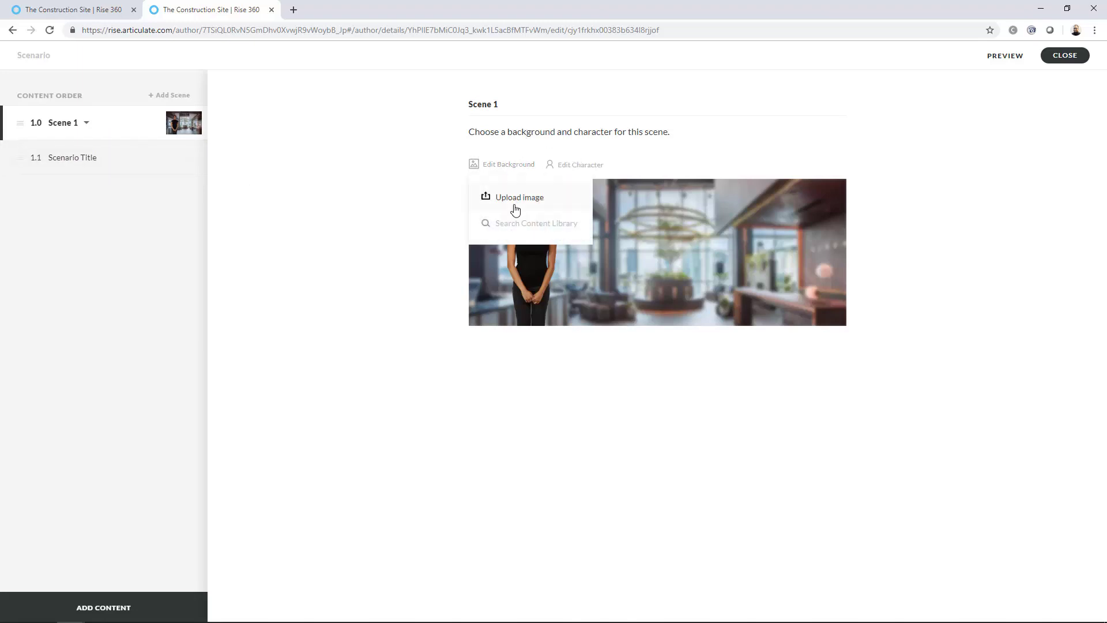
{"action": "left_click", "coordinate": [526, 226]}
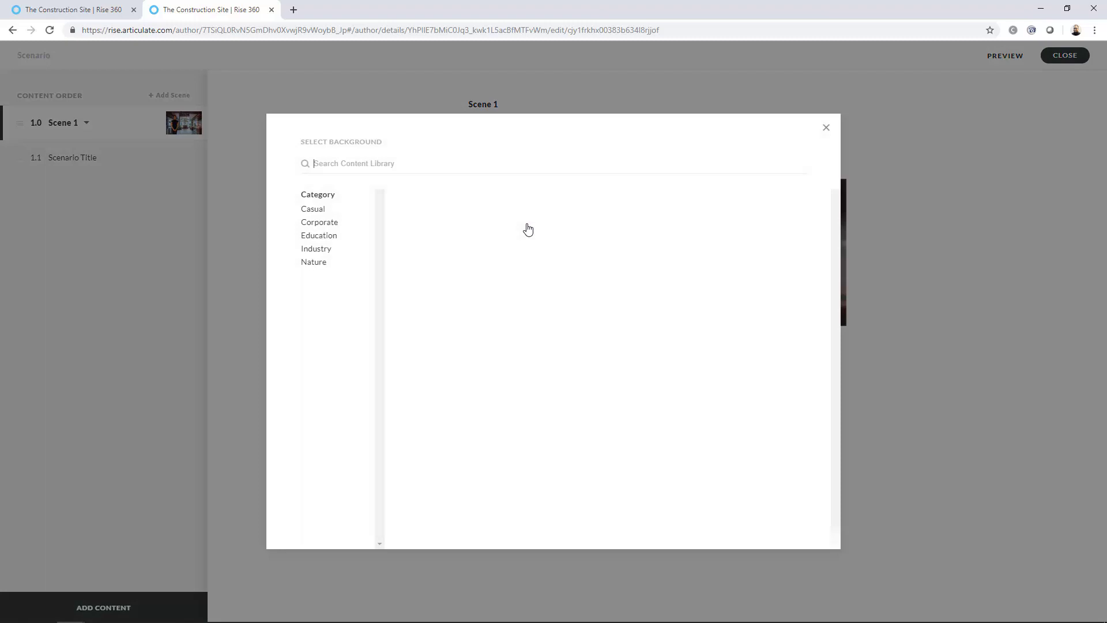
{"action": "left_click", "coordinate": [435, 165]}
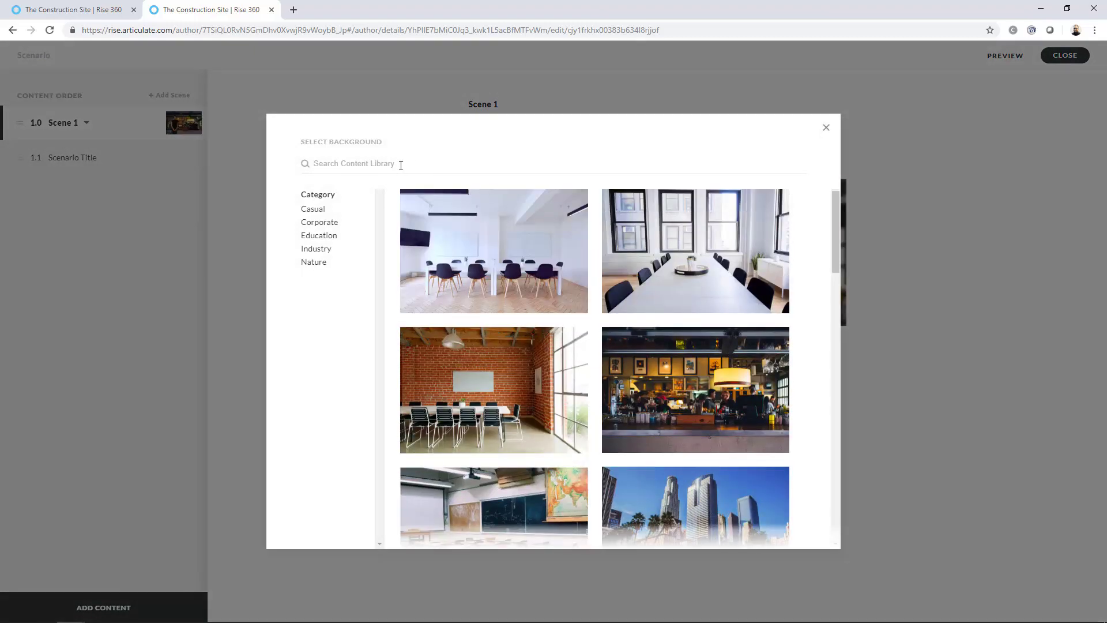
{"action": "type", "text": "office"}
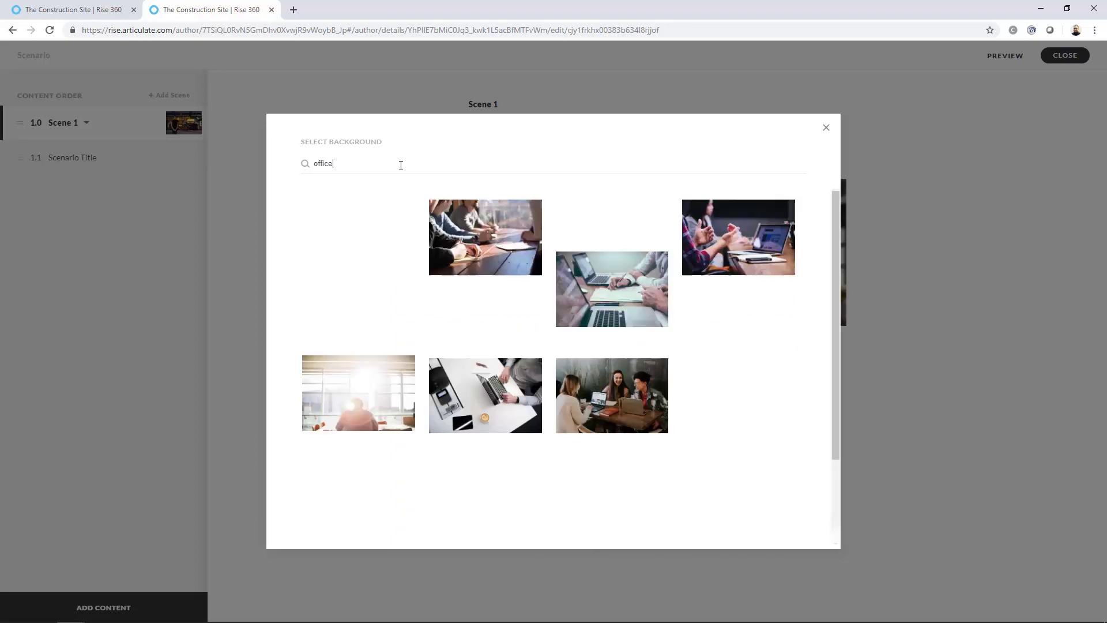
{"action": "left_click", "coordinate": [371, 244]}
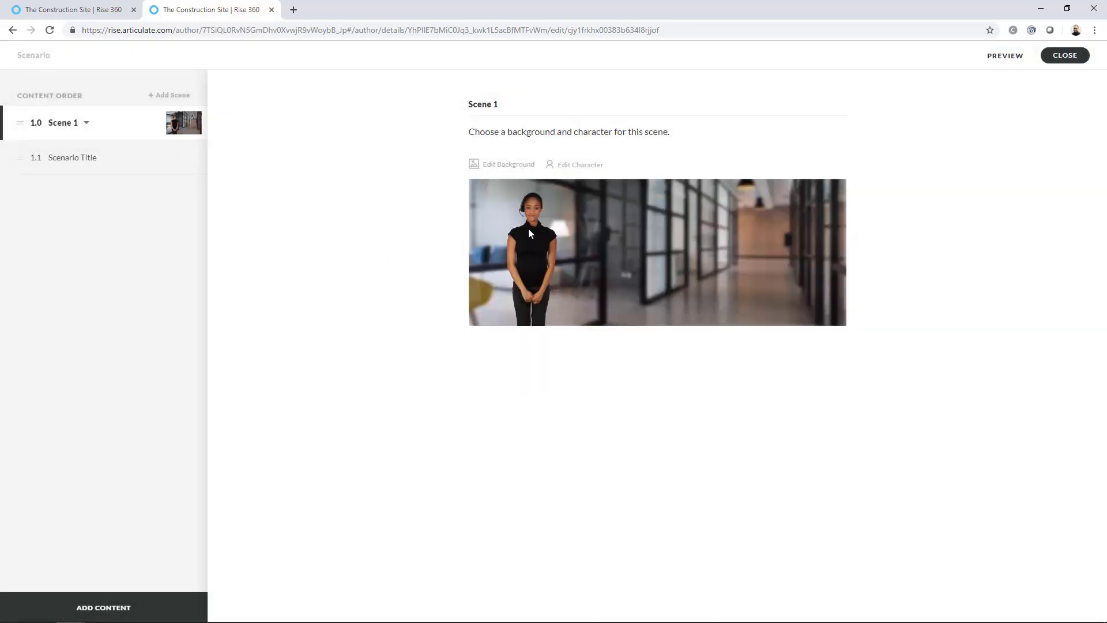
Review the character choices and keep the current character unchanged
{"action": "left_click", "coordinate": [591, 166]}
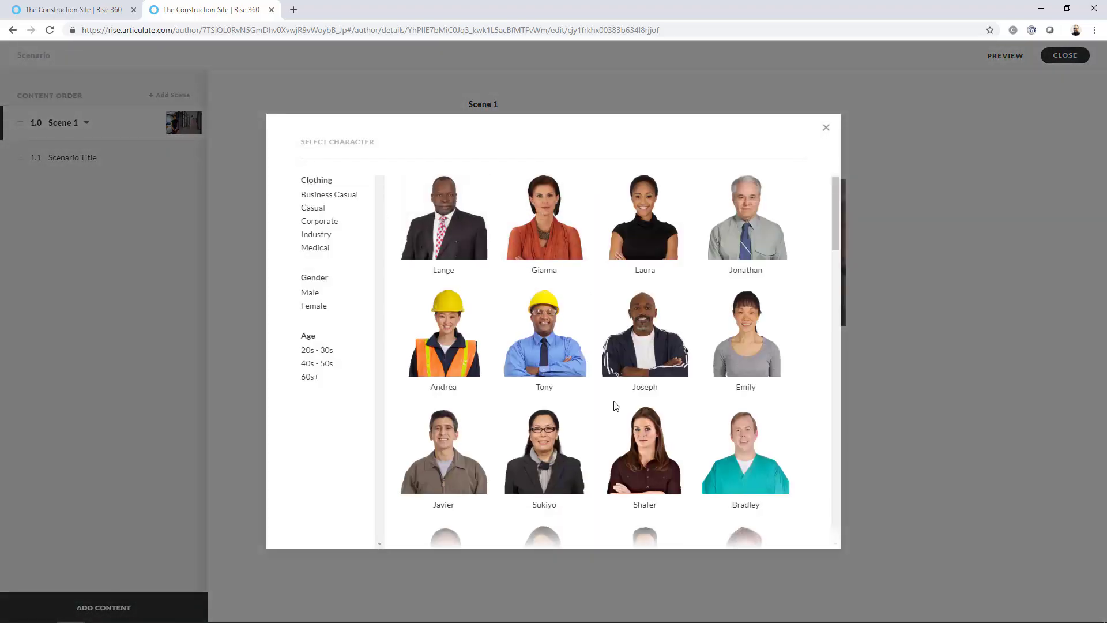
{"action": "scroll", "coordinate": [616, 406], "scroll_direction": "down", "scroll_amount": 4}
{"action": "scroll", "coordinate": [616, 406], "scroll_direction": "up", "scroll_amount": 4}
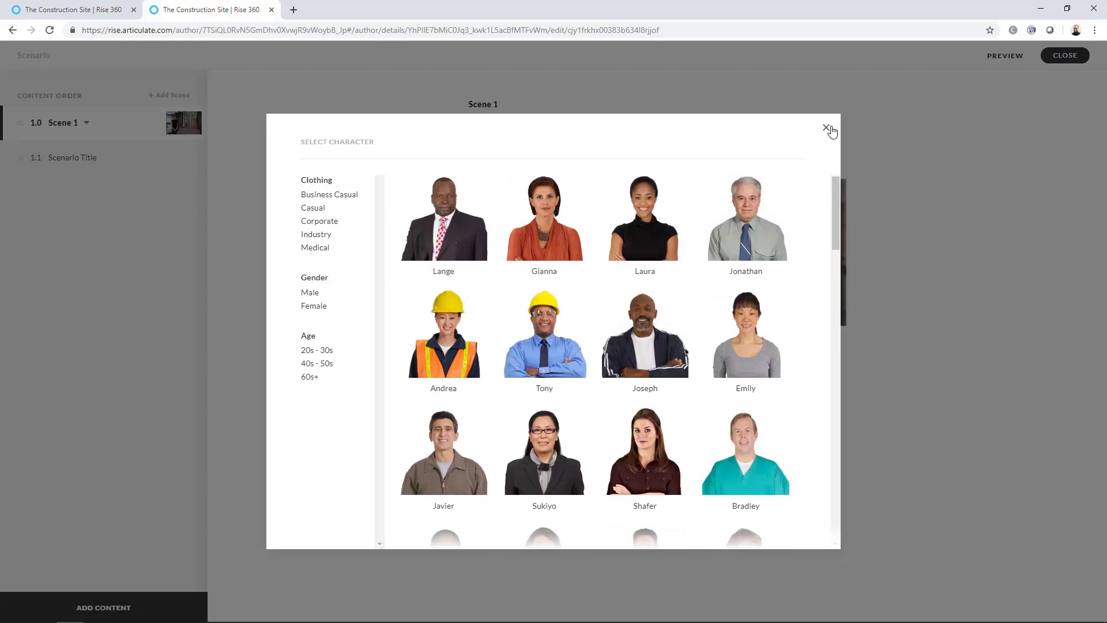
{"action": "left_click", "coordinate": [827, 128]}
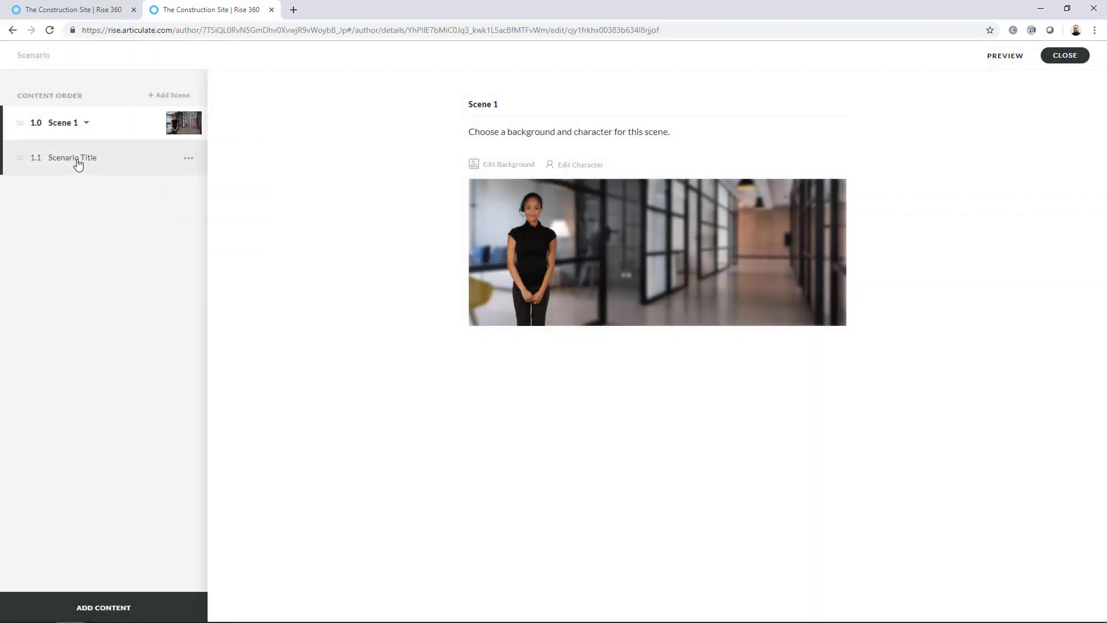
Retitle slide 1.1 as 'Where were you!'
{"action": "left_click", "coordinate": [78, 164]}
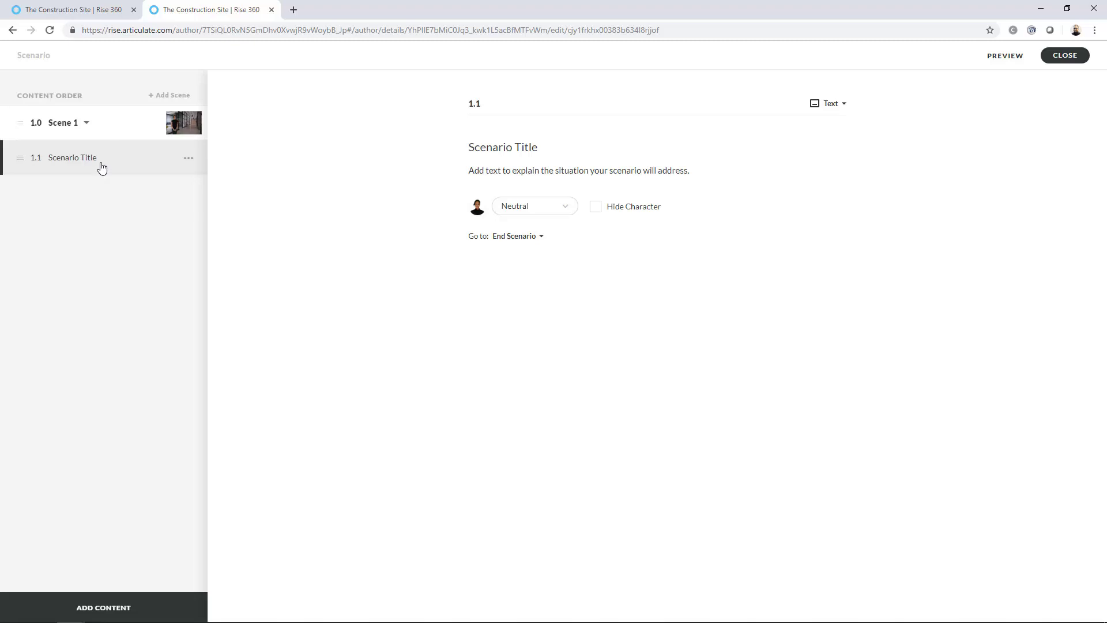
{"action": "left_click", "coordinate": [517, 148]}
{"action": "key", "text": "ctrl+a"}
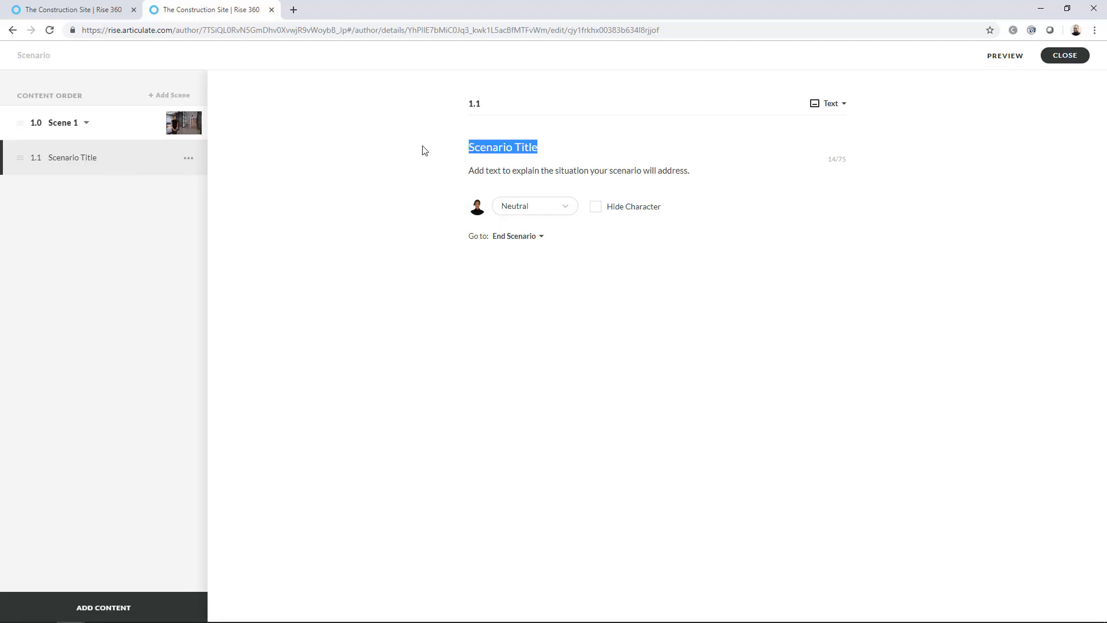
{"action": "type", "text": "W"}
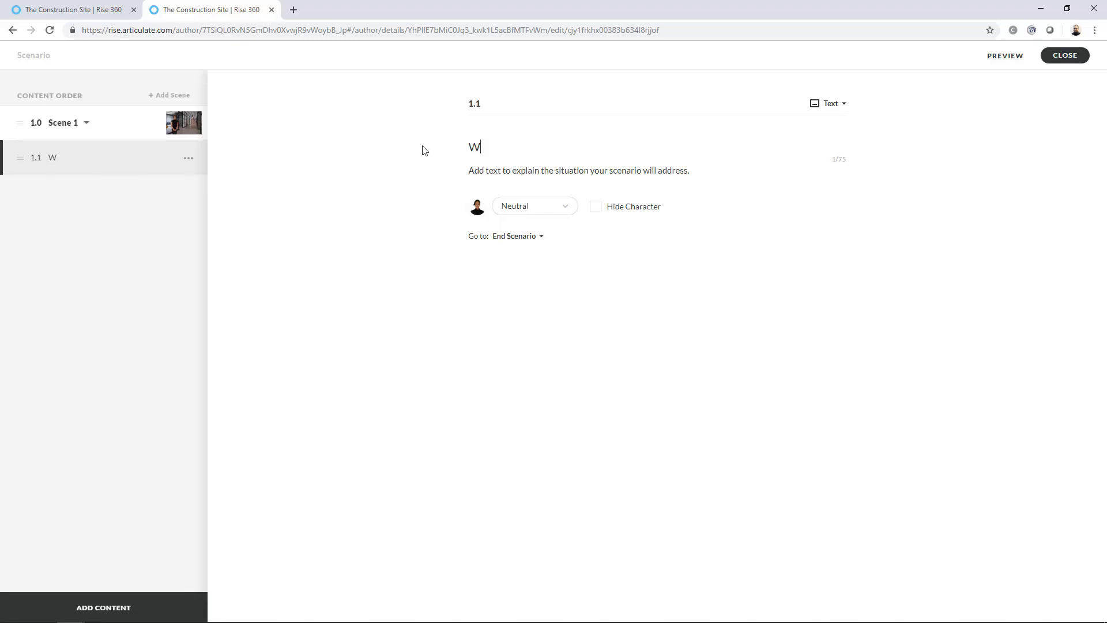
{"action": "type", "text": "here were you!"}
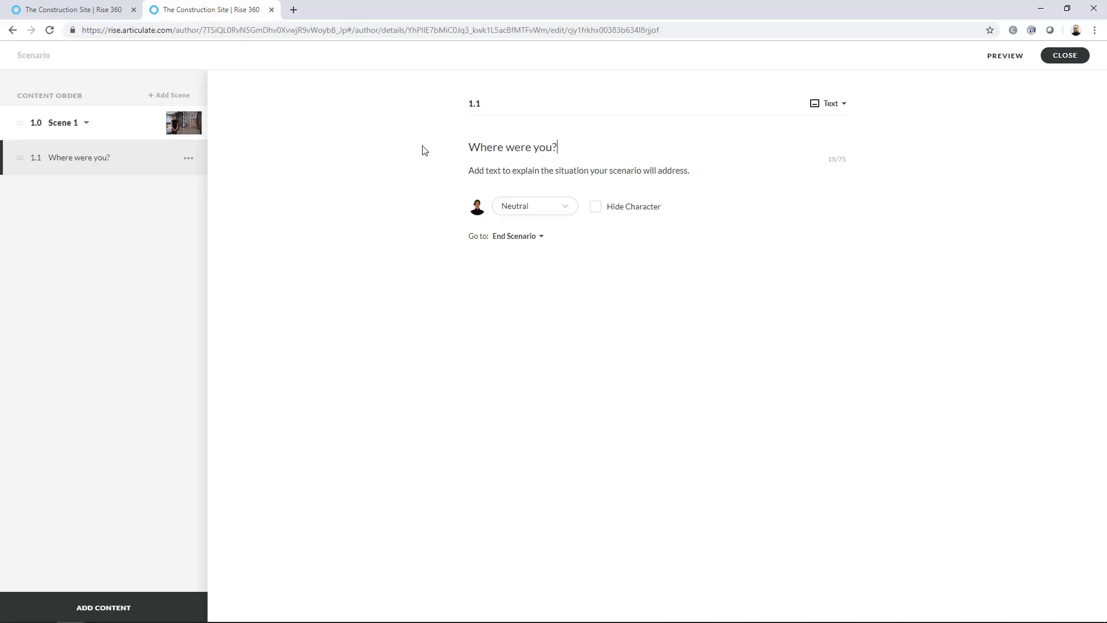
Add the line 'Every customer we have is calling and you were gone' and make the character Angry
{"action": "left_click", "coordinate": [506, 170]}
{"action": "type", "text": "Every"}
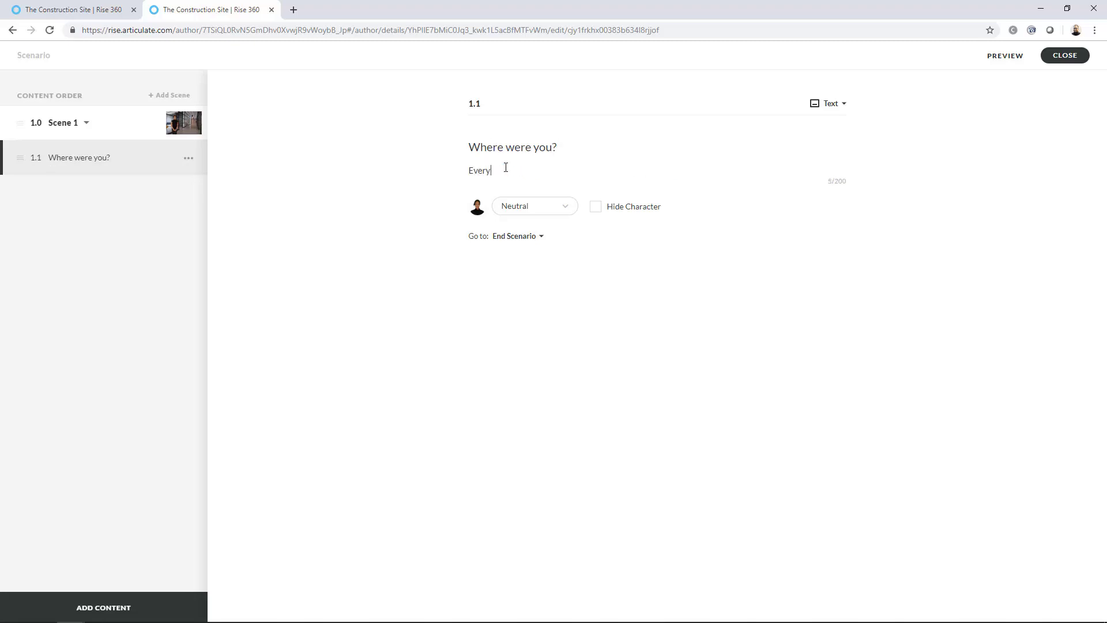
{"action": "type", "text": " customer we have is calling and you "}
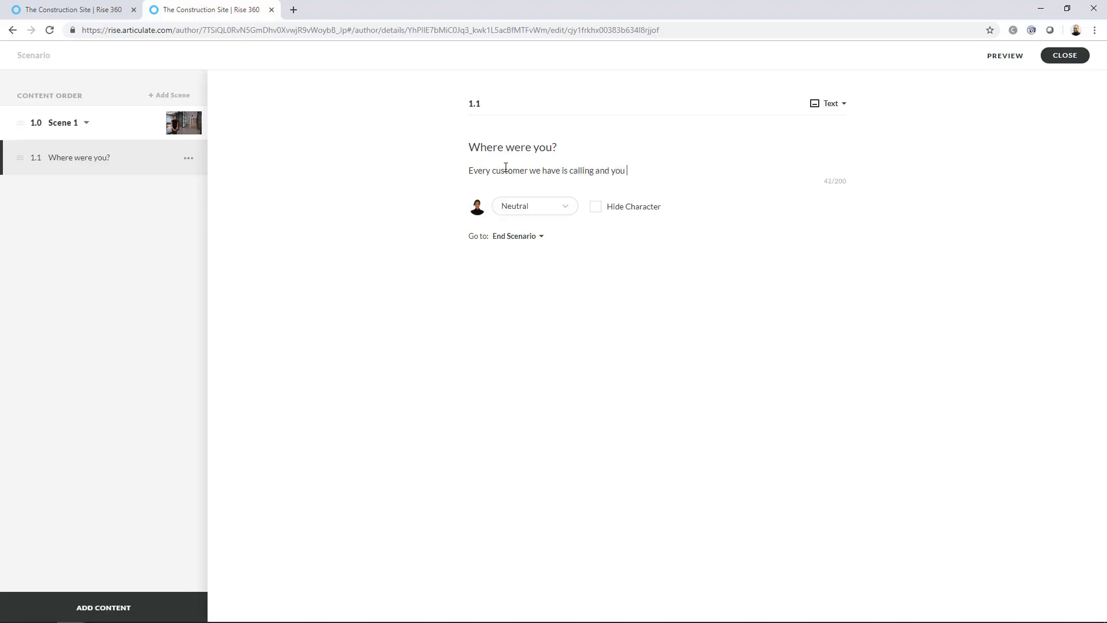
{"action": "type", "text": "ere"}
{"action": "key", "text": "BackSpace"}
{"action": "key", "text": "BackSpace"}
{"action": "key", "text": "BackSpace"}
{"action": "key", "text": "BackSpace"}
{"action": "type", "text": "were gone"}
{"action": "left_click", "coordinate": [570, 210]}
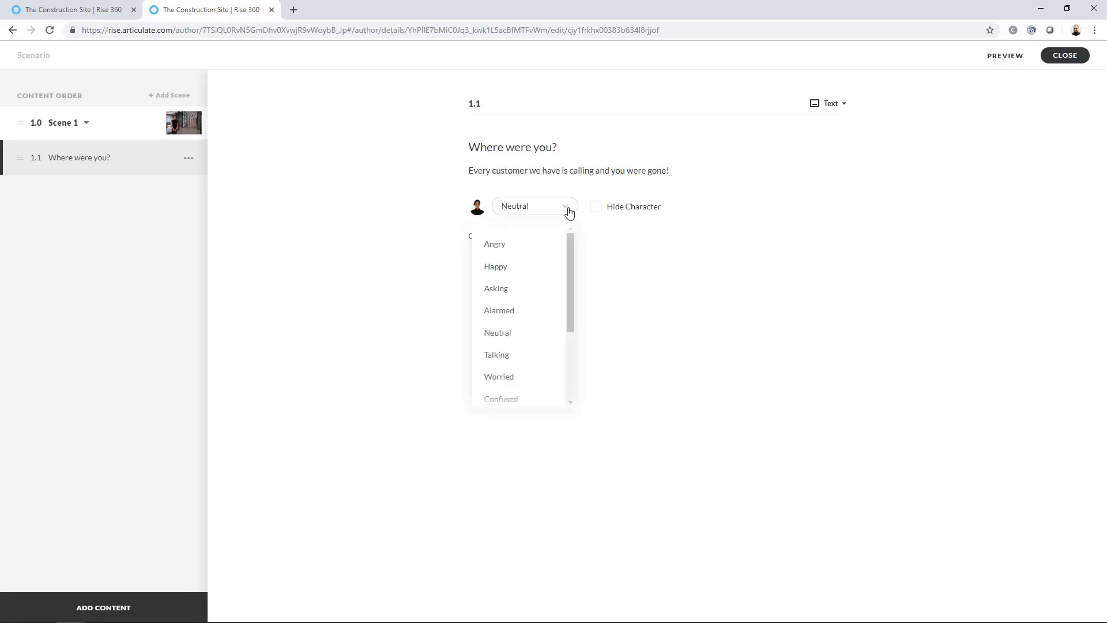
{"action": "left_click", "coordinate": [500, 248]}
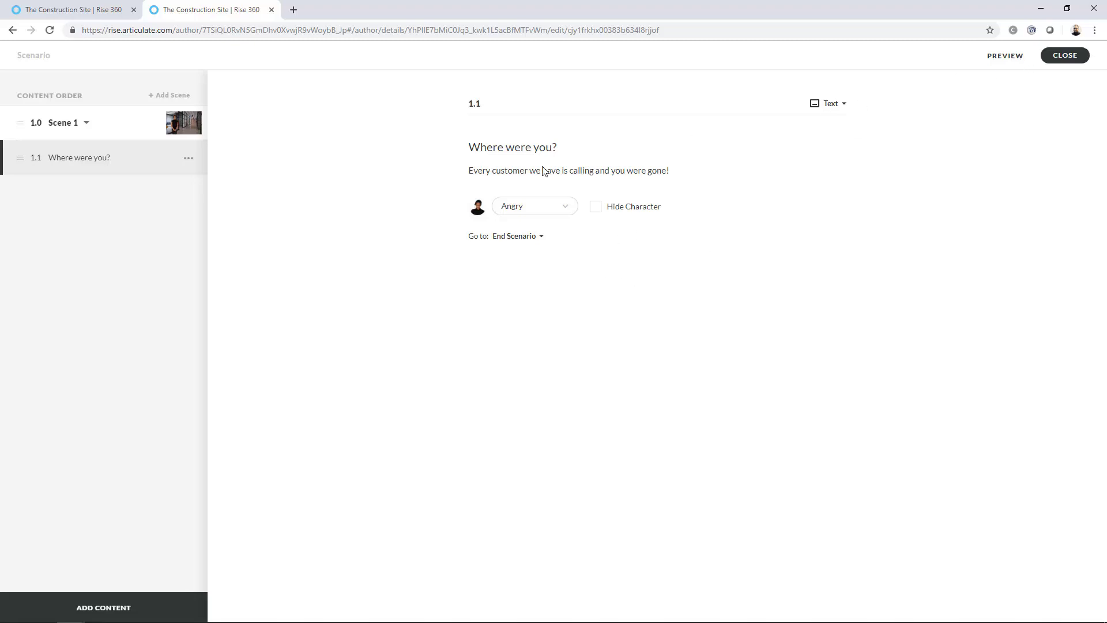
{"action": "left_click", "coordinate": [1005, 56]}
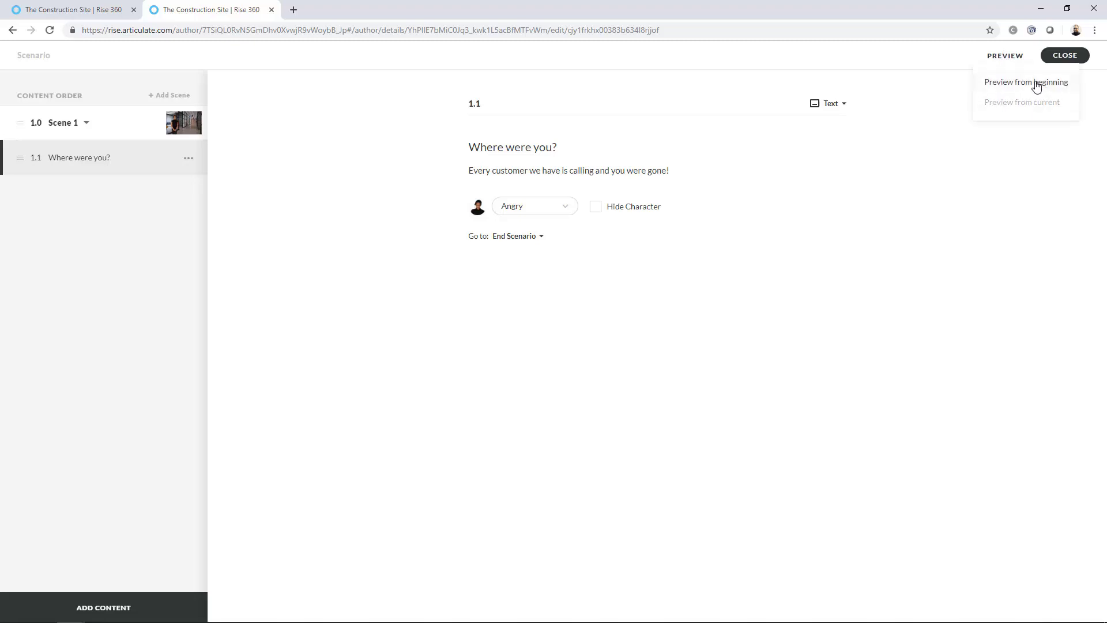
{"action": "left_click", "coordinate": [1036, 86]}
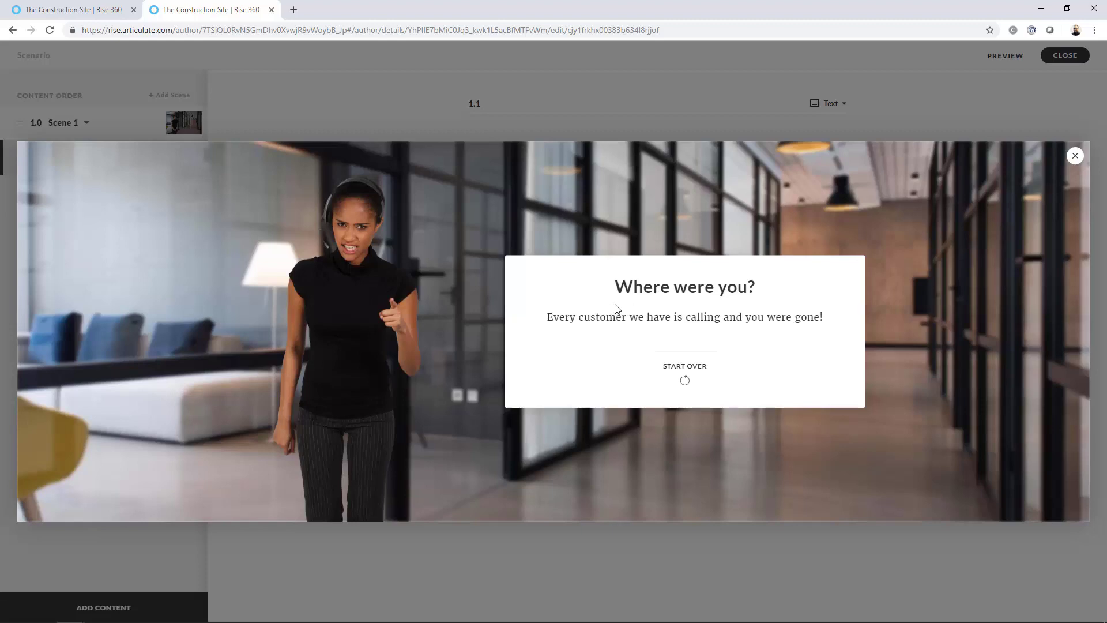
{"action": "left_click", "coordinate": [1075, 156]}
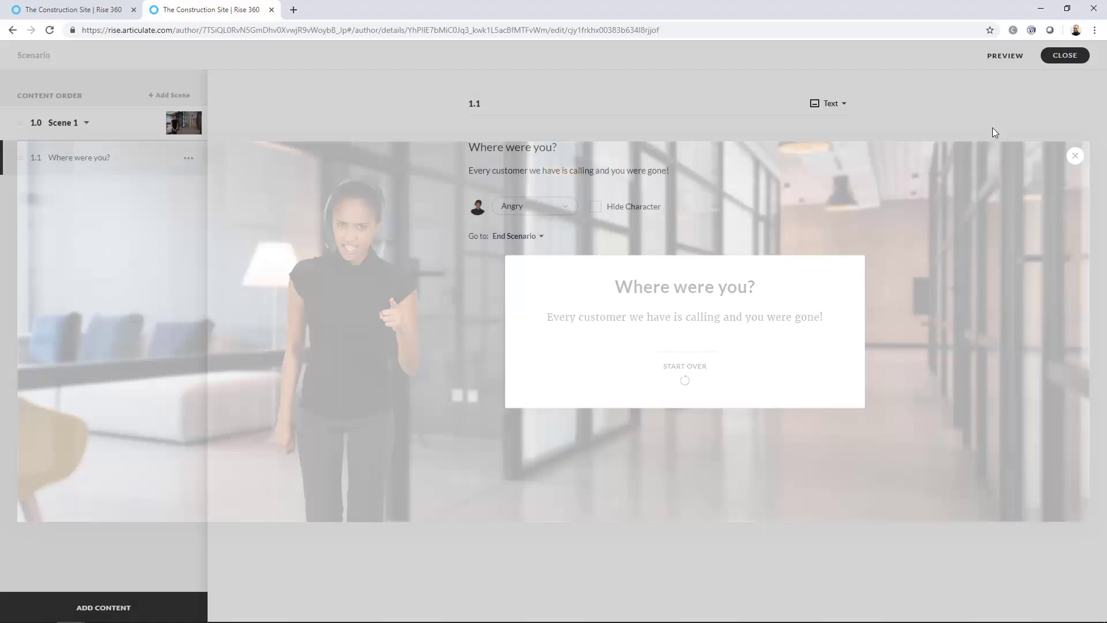
Change slide 1.1 to a Dialogue block and prefix its line with 'Where were you?'
{"action": "left_click", "coordinate": [837, 101]}
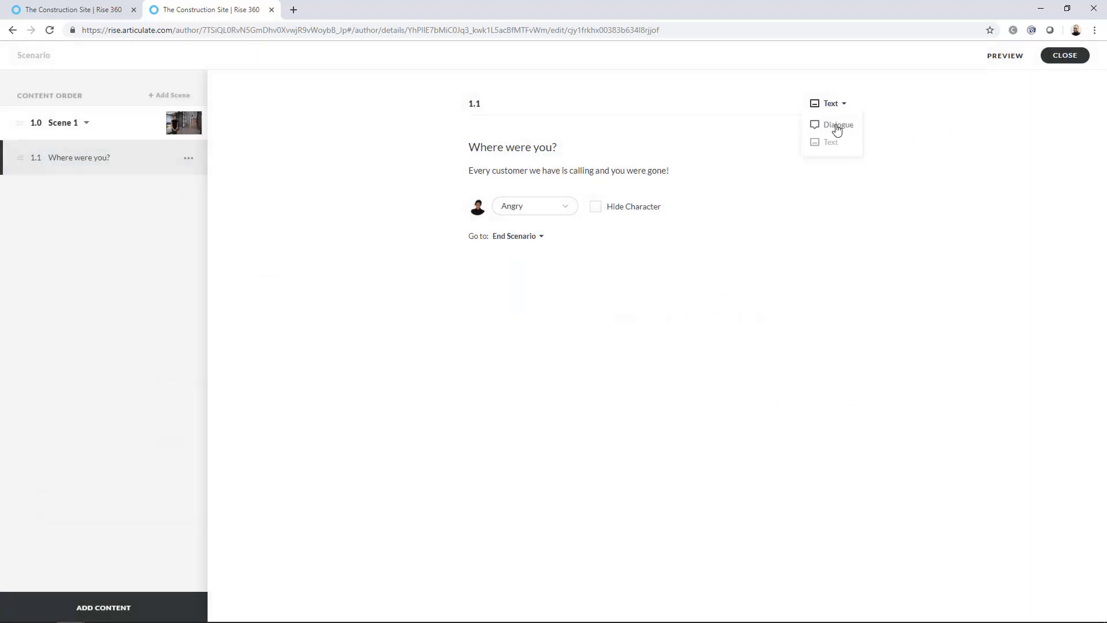
{"action": "left_click", "coordinate": [836, 128]}
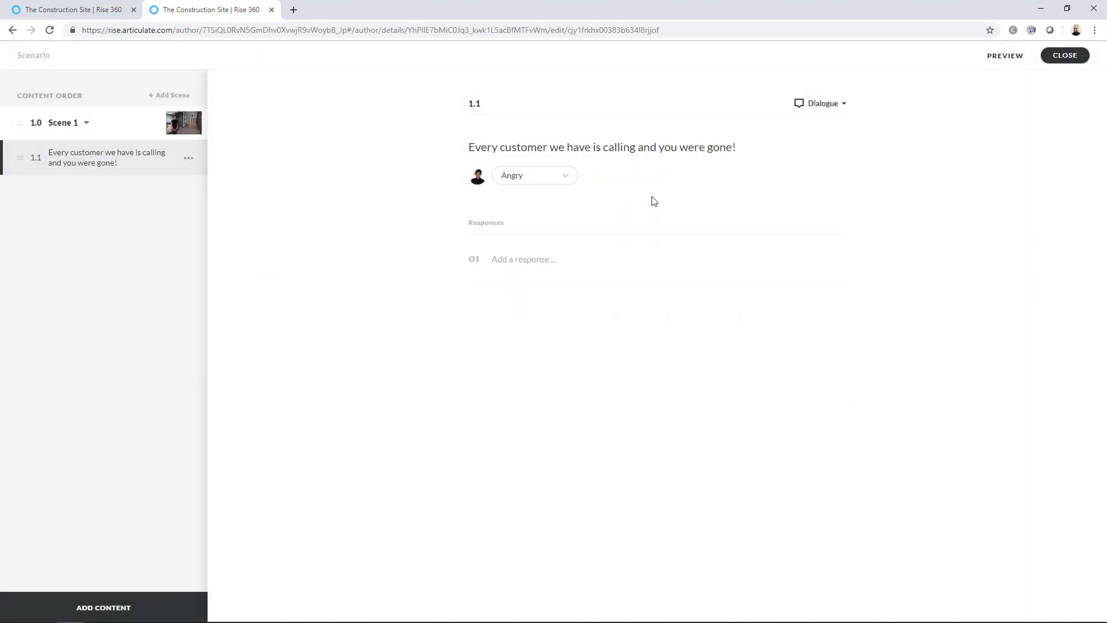
{"action": "left_click", "coordinate": [585, 148]}
{"action": "type", "text": "QW"}
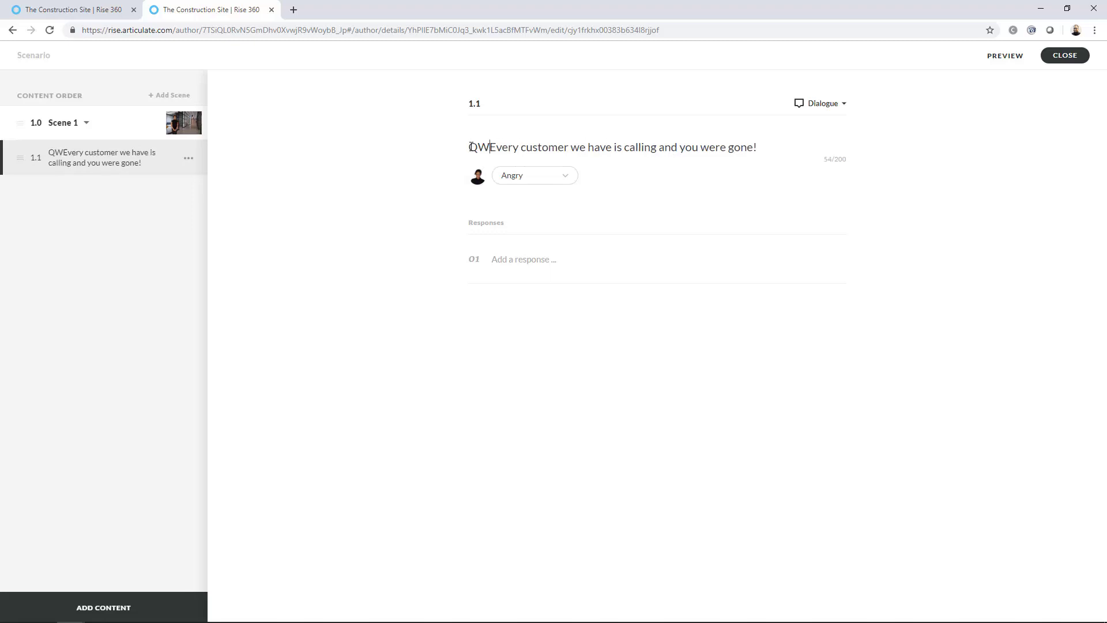
{"action": "key", "text": "BackSpace"}
{"action": "key", "text": "BackSpace"}
{"action": "type", "text": "Where were you?"}
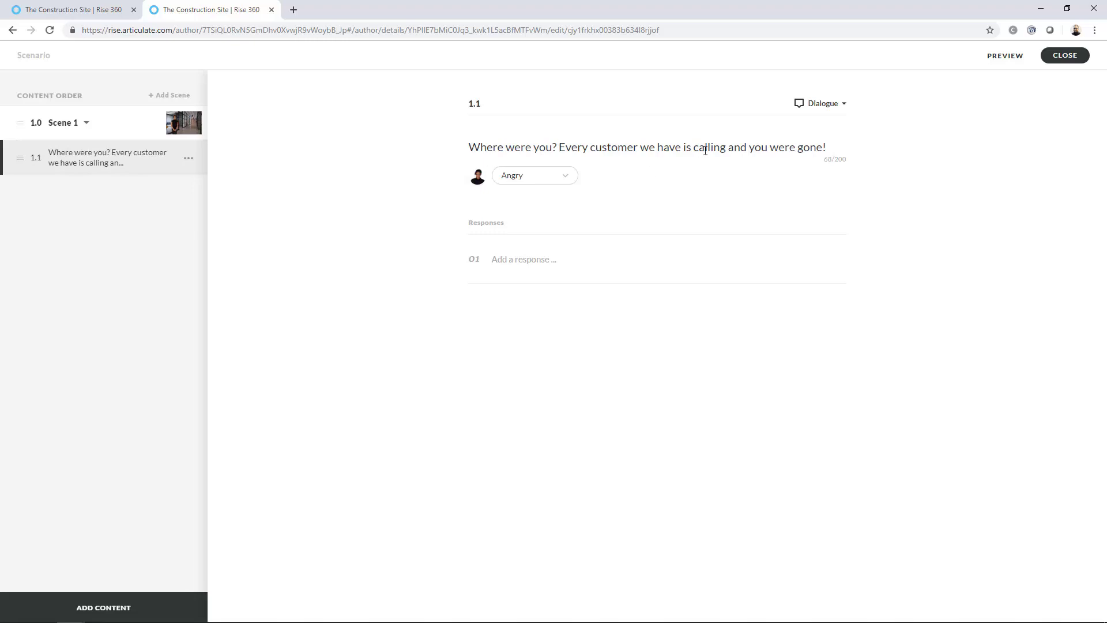
Add the first response 'I was on my break!'
{"action": "left_click", "coordinate": [546, 261]}
{"action": "type", "text": "I was on my break!"}
{"action": "key", "text": "Return"}
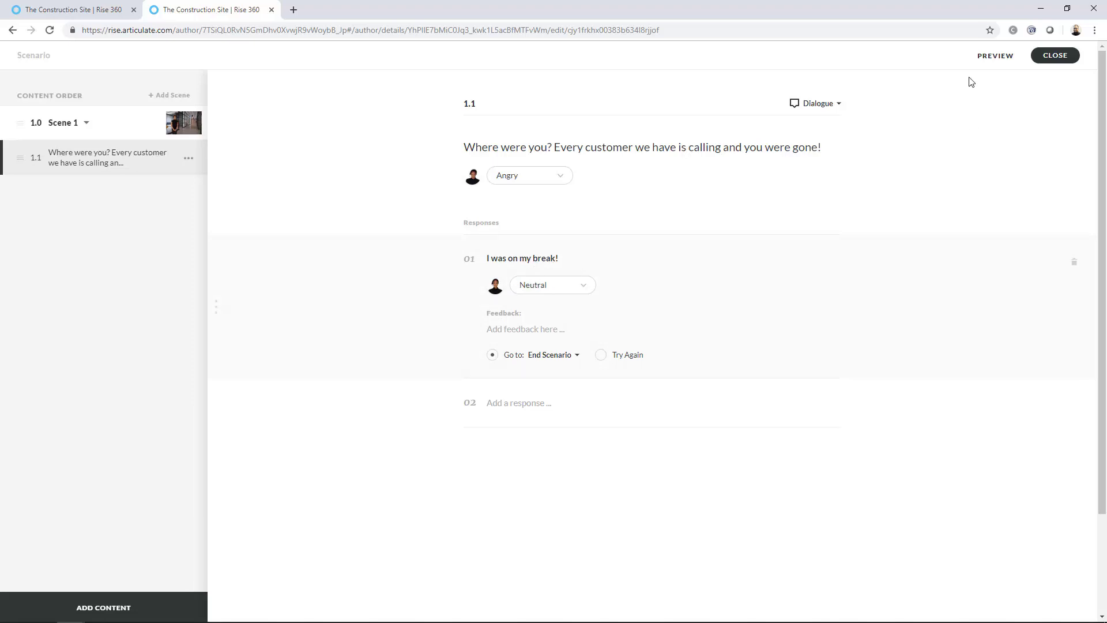
Preview the scenario from the beginning, then return to editing
{"action": "left_click", "coordinate": [998, 57]}
{"action": "left_click", "coordinate": [1001, 82]}
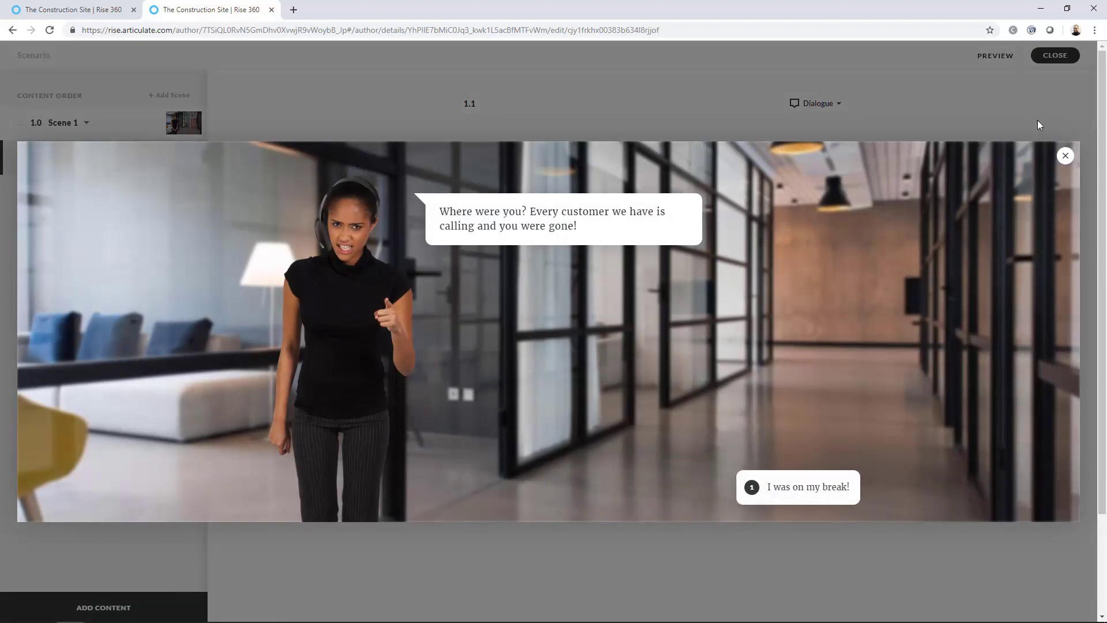
{"action": "left_click", "coordinate": [1064, 164]}
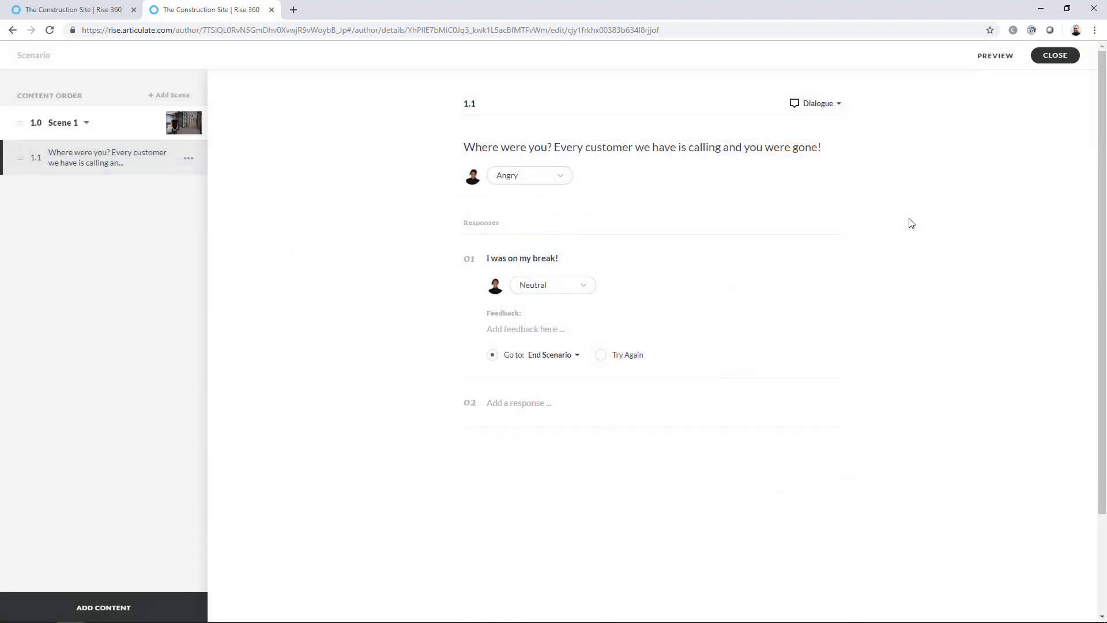
Give the break response a Happy character and the feedback 'Oh, that makes sense!'
{"action": "left_click", "coordinate": [558, 287]}
{"action": "left_click", "coordinate": [514, 345]}
{"action": "type", "text": "Oh, that makes sense!"}
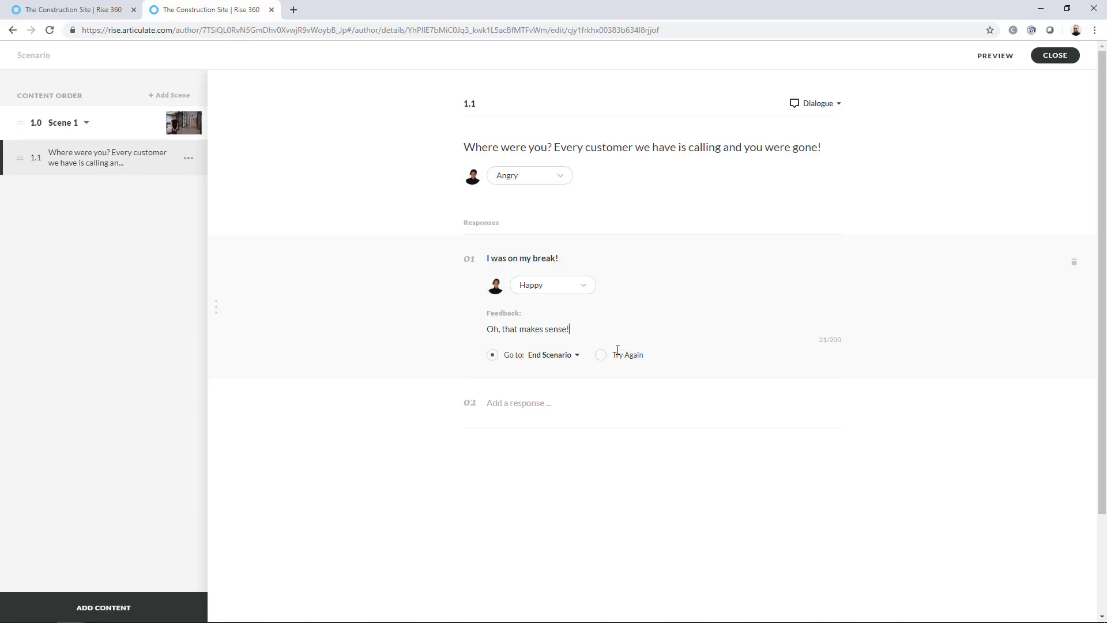
Play the dialogue preview from the beginning answering 'I was on my break!', then return to the construction-site scenario
{"action": "left_click", "coordinate": [1006, 59]}
{"action": "left_click", "coordinate": [1001, 80]}
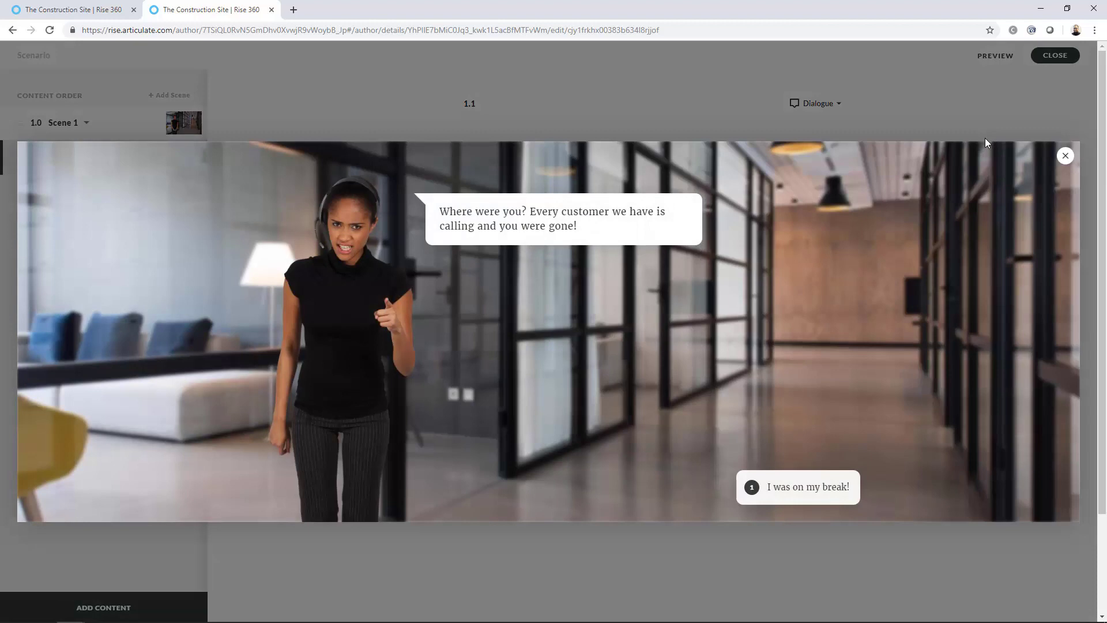
{"action": "left_click", "coordinate": [800, 488]}
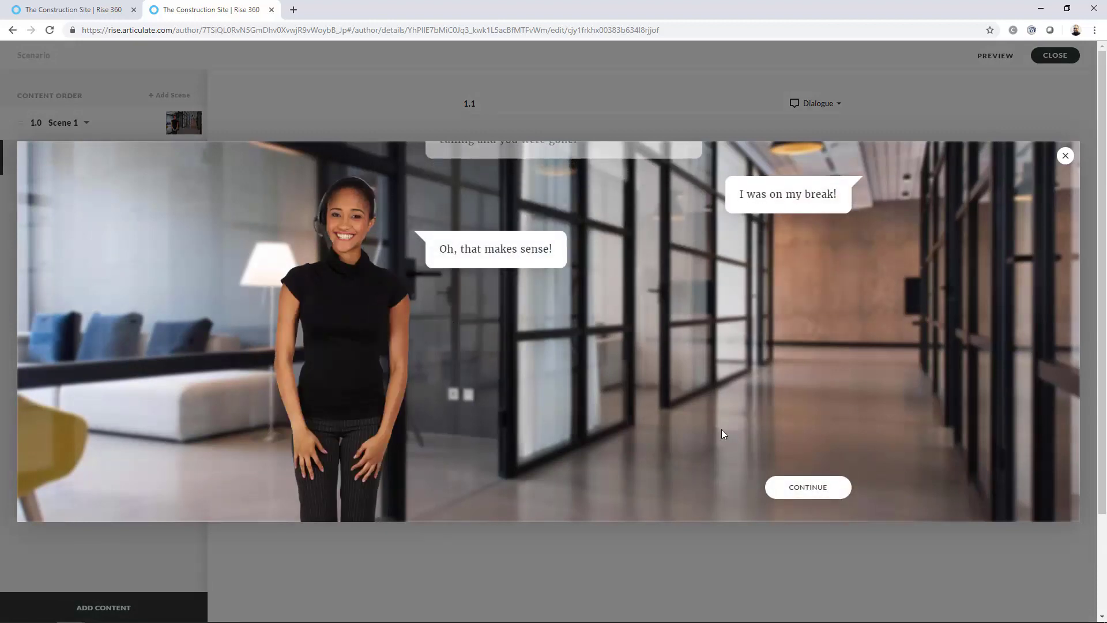
{"action": "left_click", "coordinate": [824, 488]}
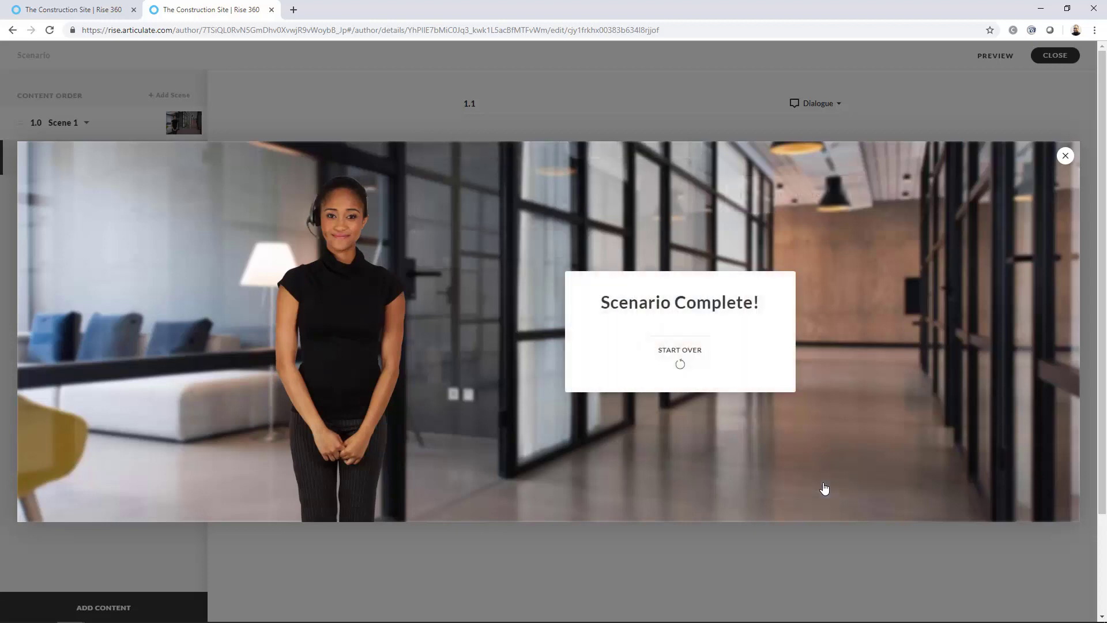
{"action": "left_click", "coordinate": [762, 87]}
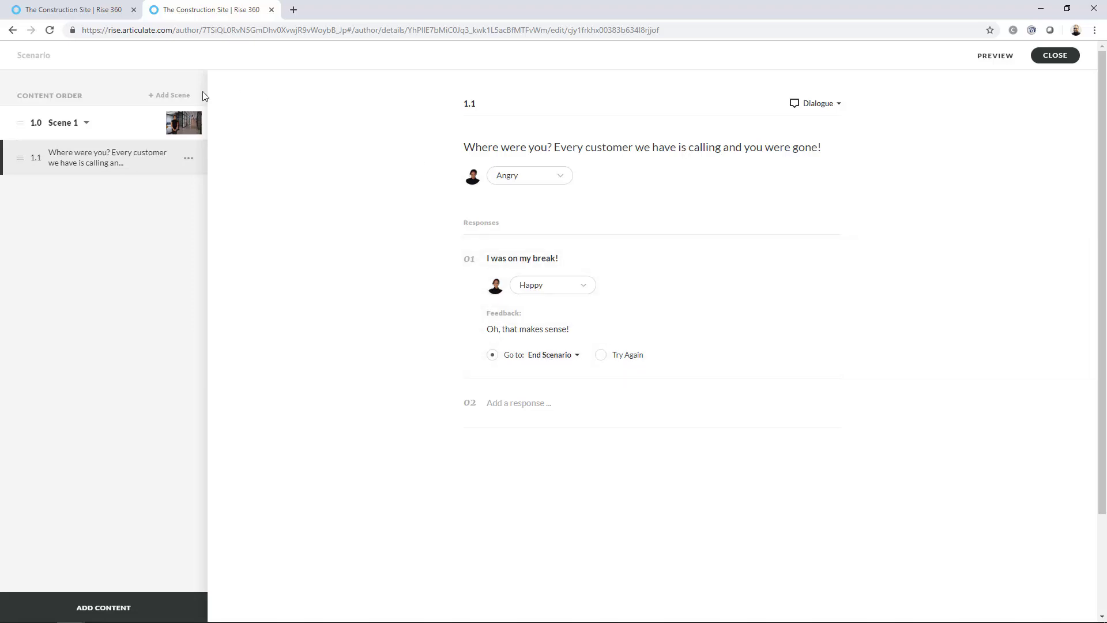
{"action": "left_click", "coordinate": [106, 10]}
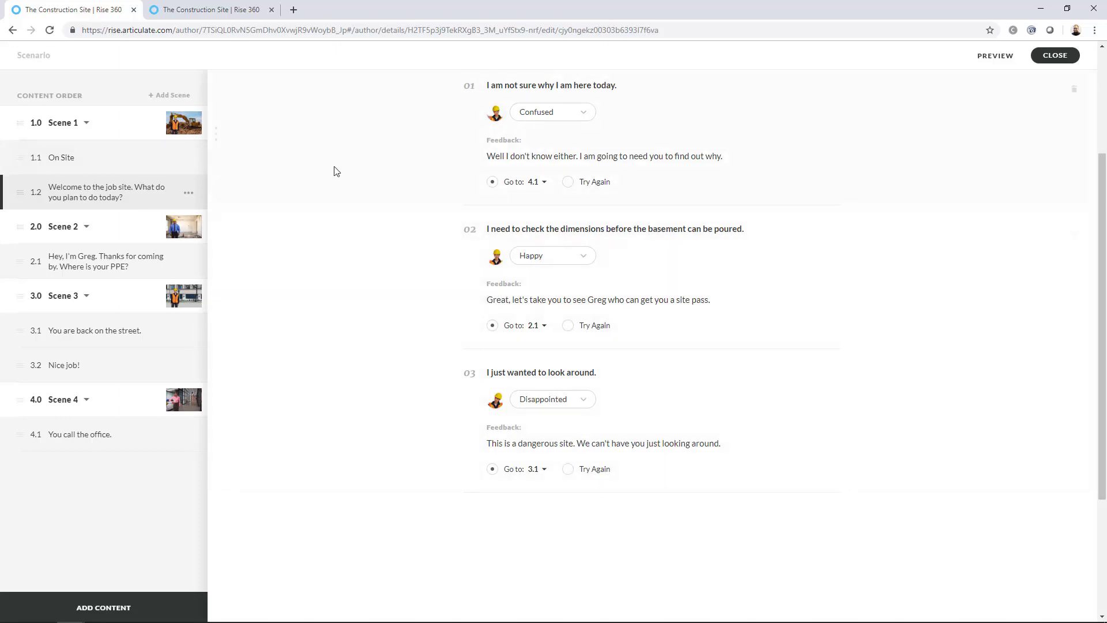
Review the backgrounds and characters of Scenes 1, 2 and 3, including slide 3.1
{"action": "scroll", "coordinate": [323, 190], "scroll_direction": "up", "scroll_amount": 3}
{"action": "left_click", "coordinate": [59, 119]}
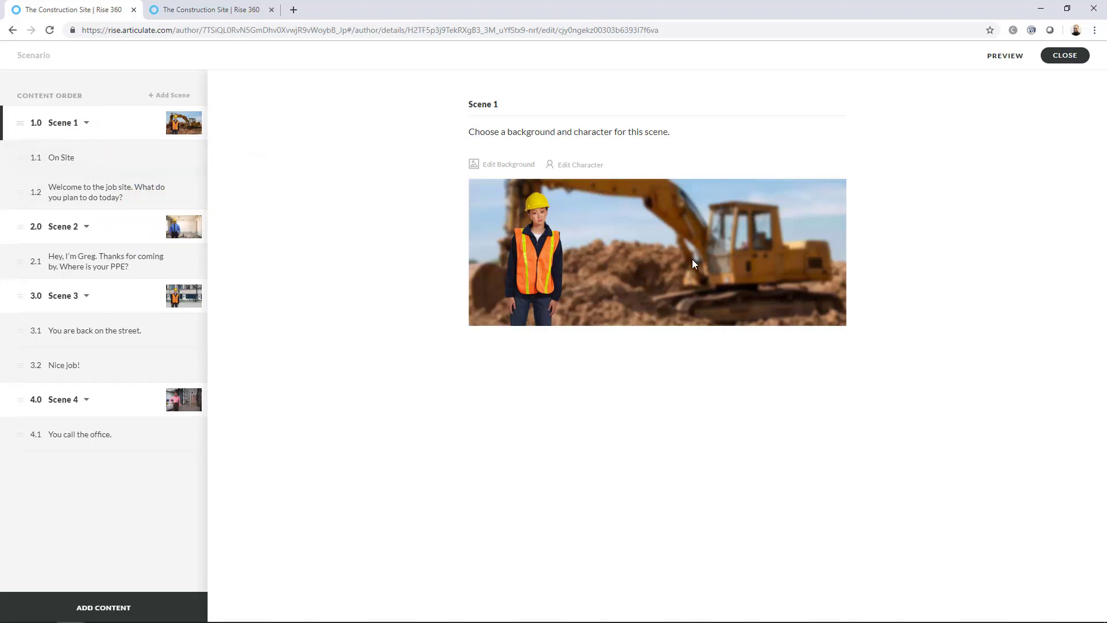
{"action": "left_click", "coordinate": [133, 225]}
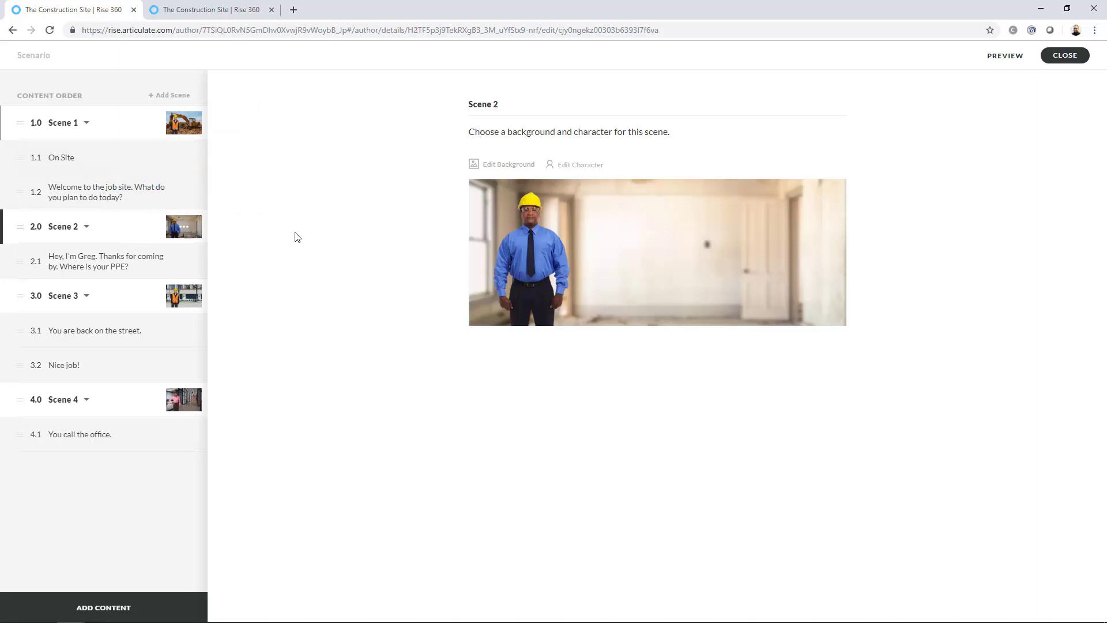
{"action": "left_click", "coordinate": [136, 299]}
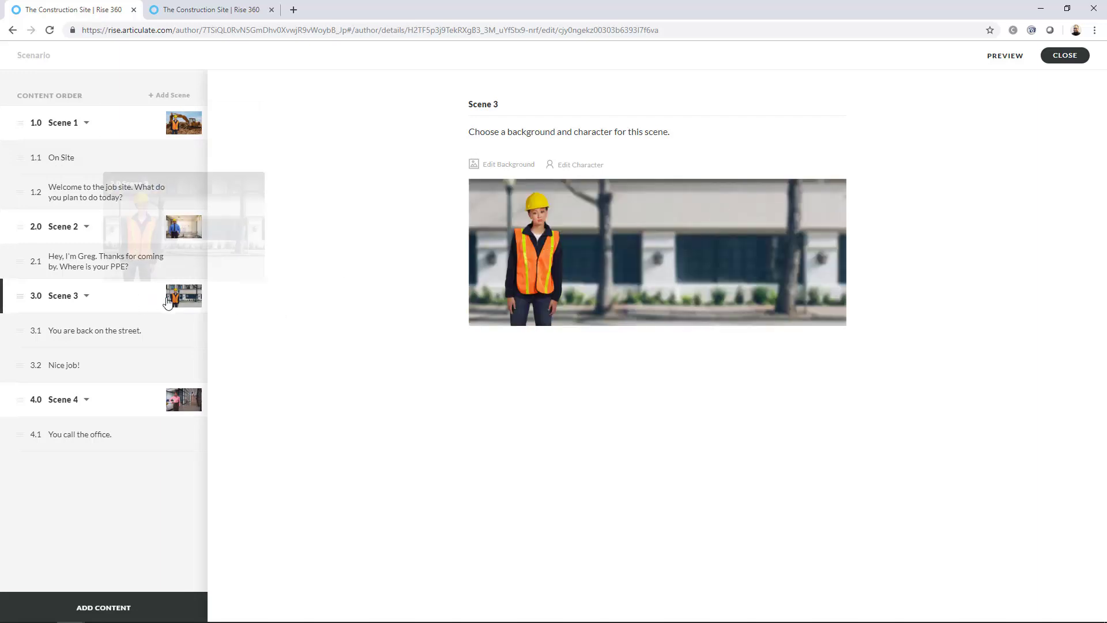
{"action": "left_click", "coordinate": [108, 339]}
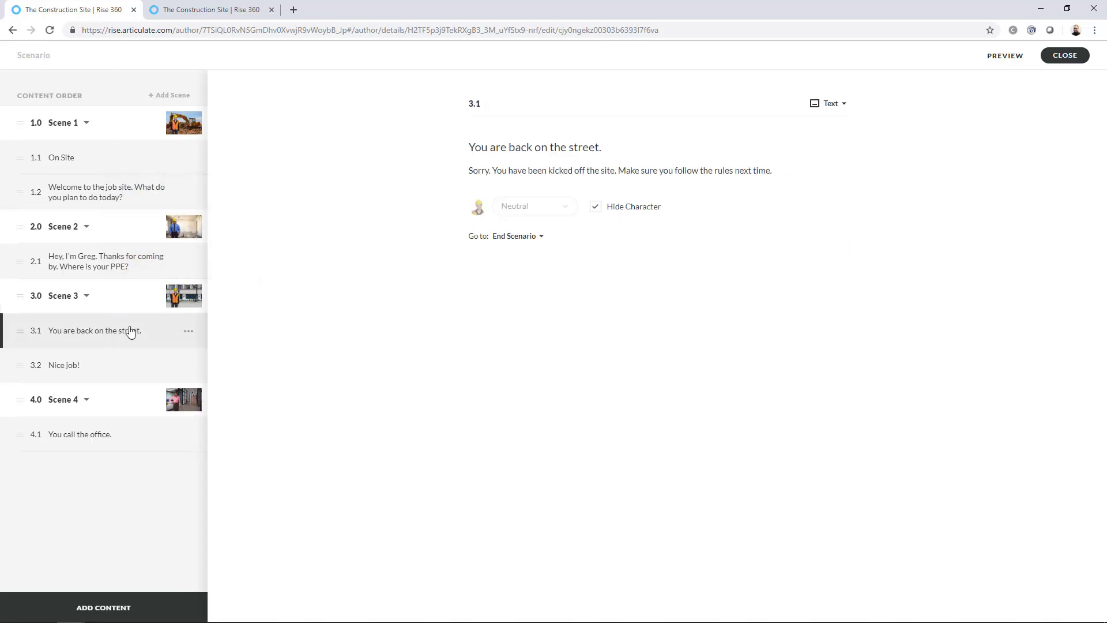
{"action": "left_click", "coordinate": [598, 214]}
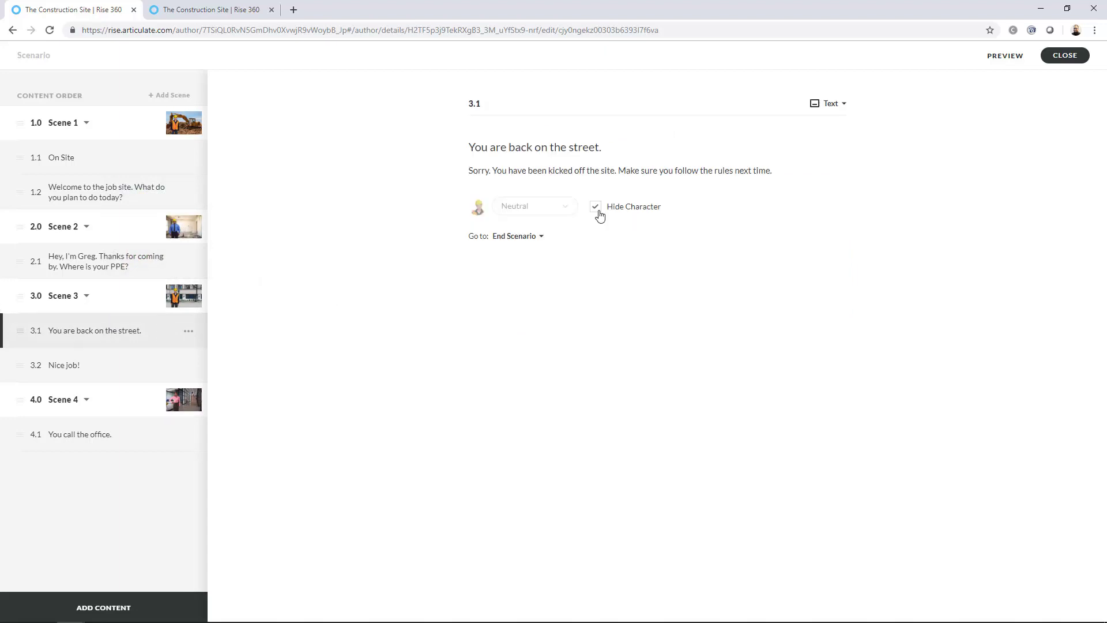
{"action": "left_click", "coordinate": [111, 290]}
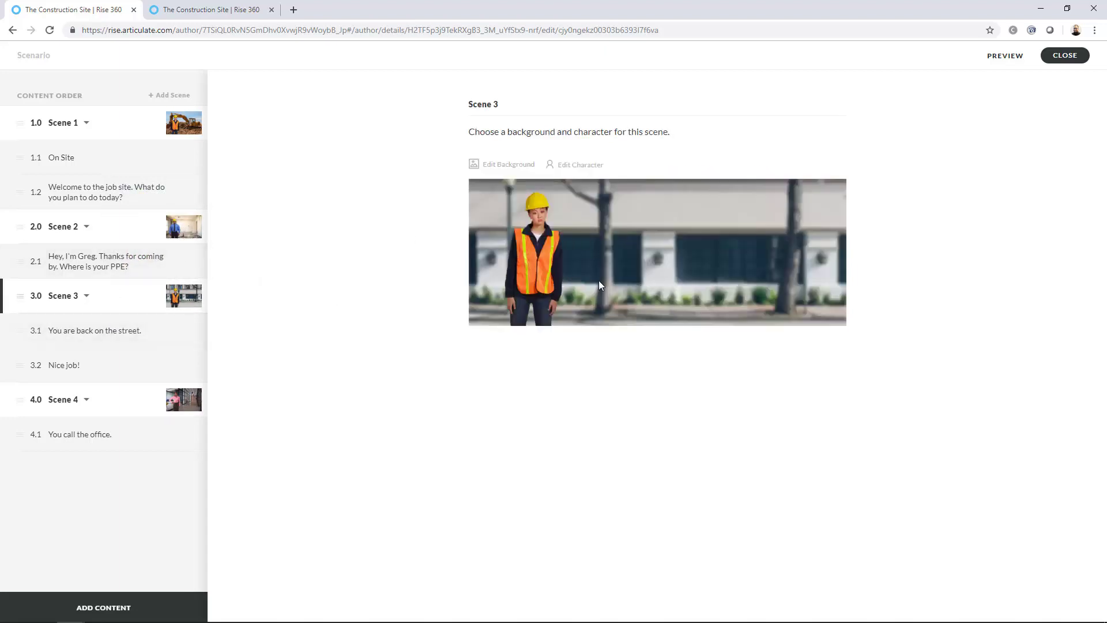
Check Scene 4's office background, then open the On Site text slide 1.1
{"action": "left_click", "coordinate": [127, 413]}
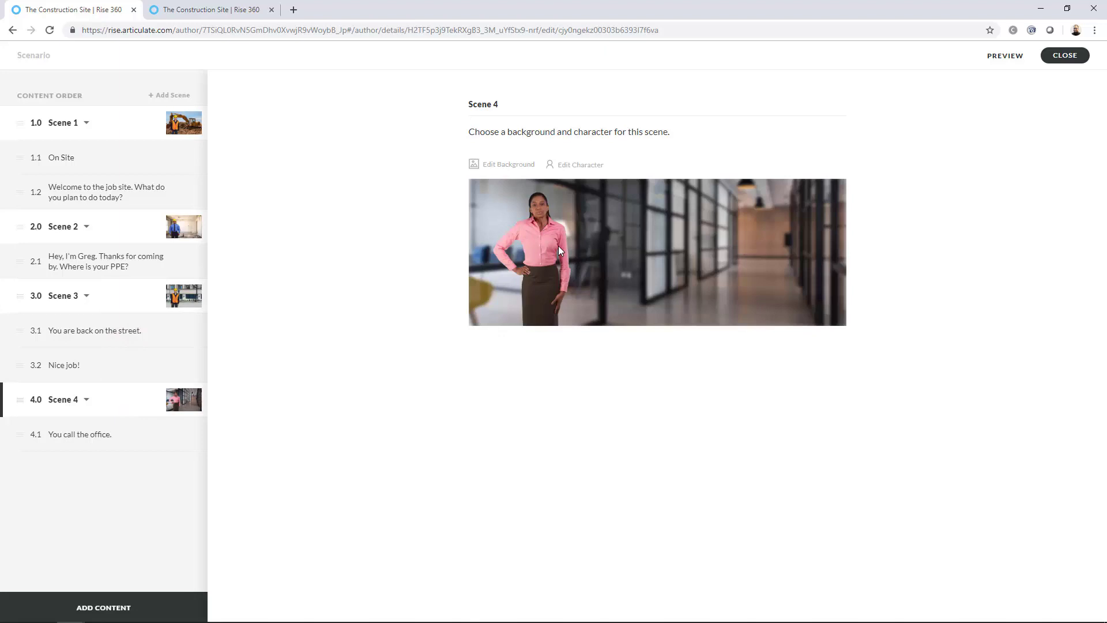
{"action": "left_click_drag", "start_coordinate": [540, 271], "coordinate": [161, 300]}
{"action": "left_click", "coordinate": [107, 123]}
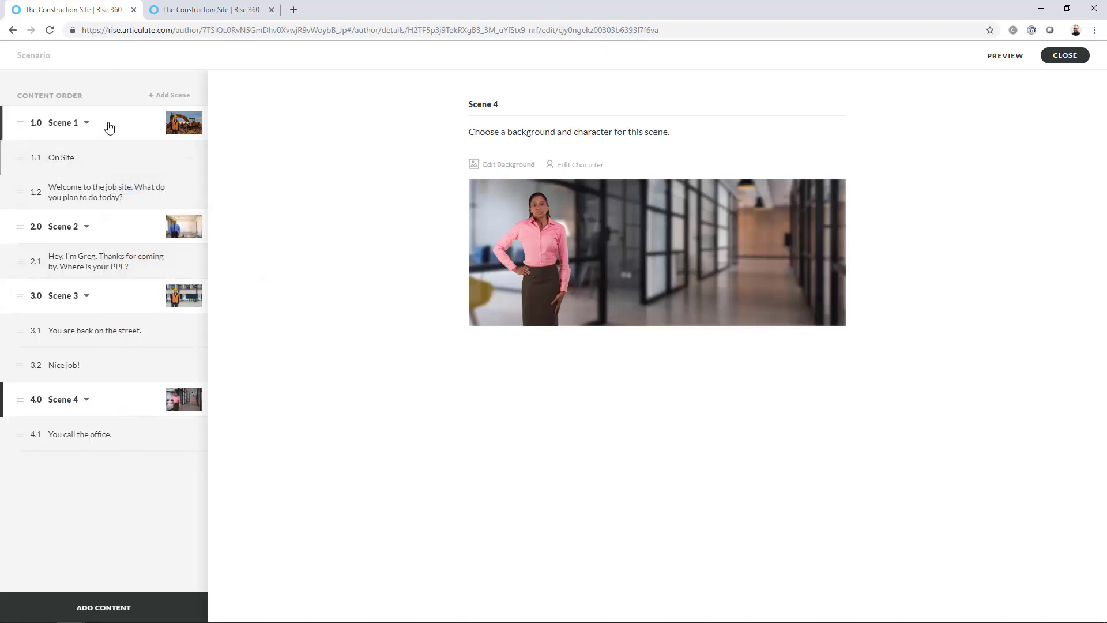
{"action": "left_click", "coordinate": [107, 158]}
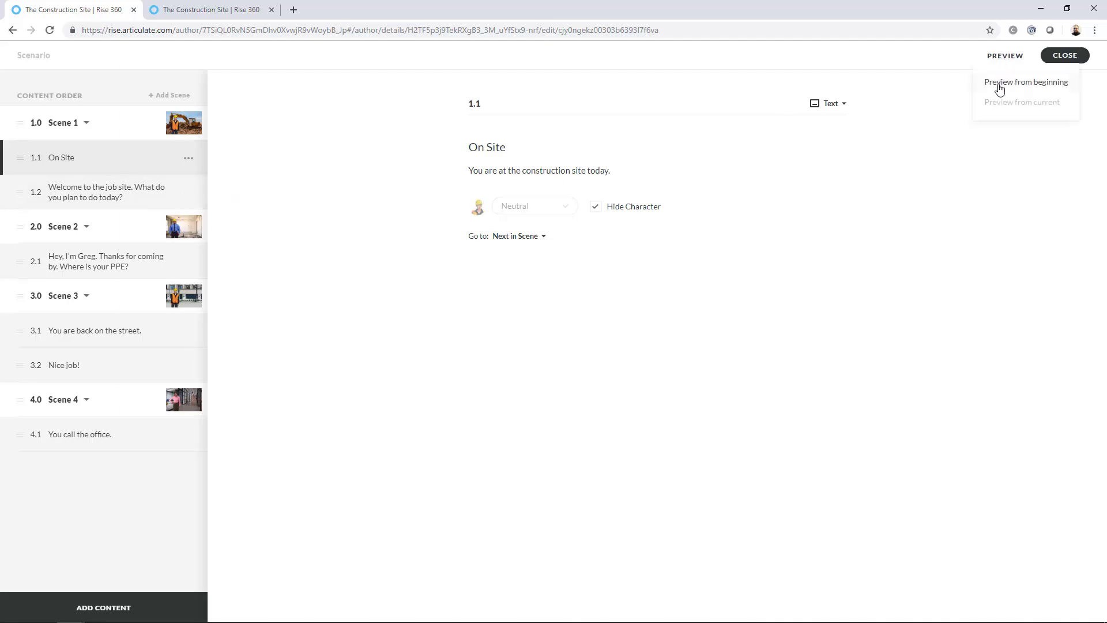
Preview the scenario from the beginning past the On Site intro
{"action": "left_click", "coordinate": [998, 87]}
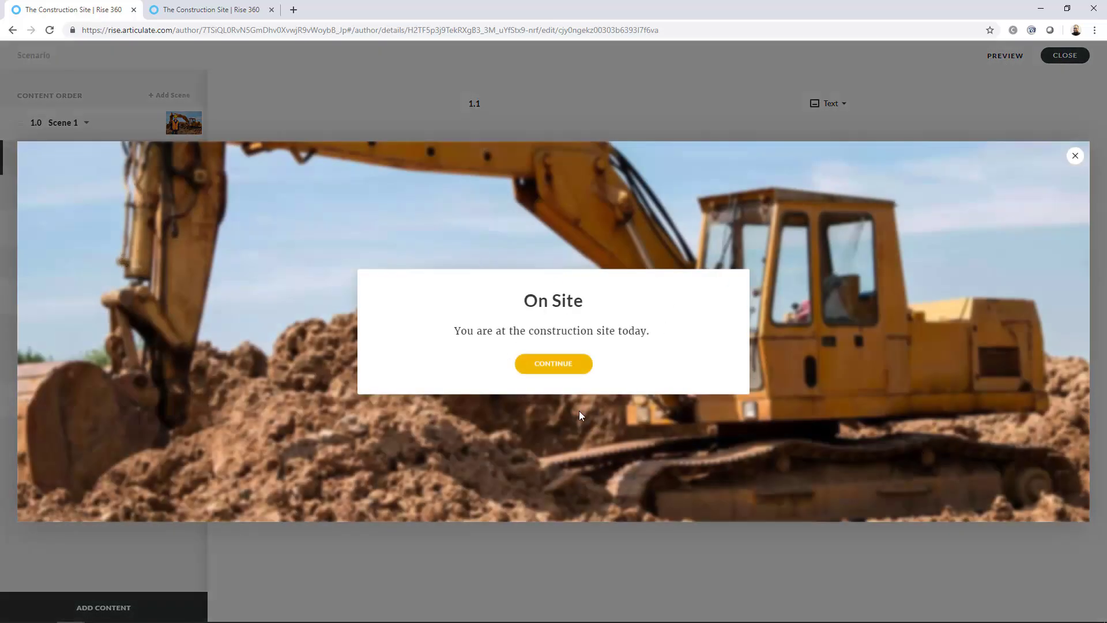
{"action": "left_click", "coordinate": [549, 368]}
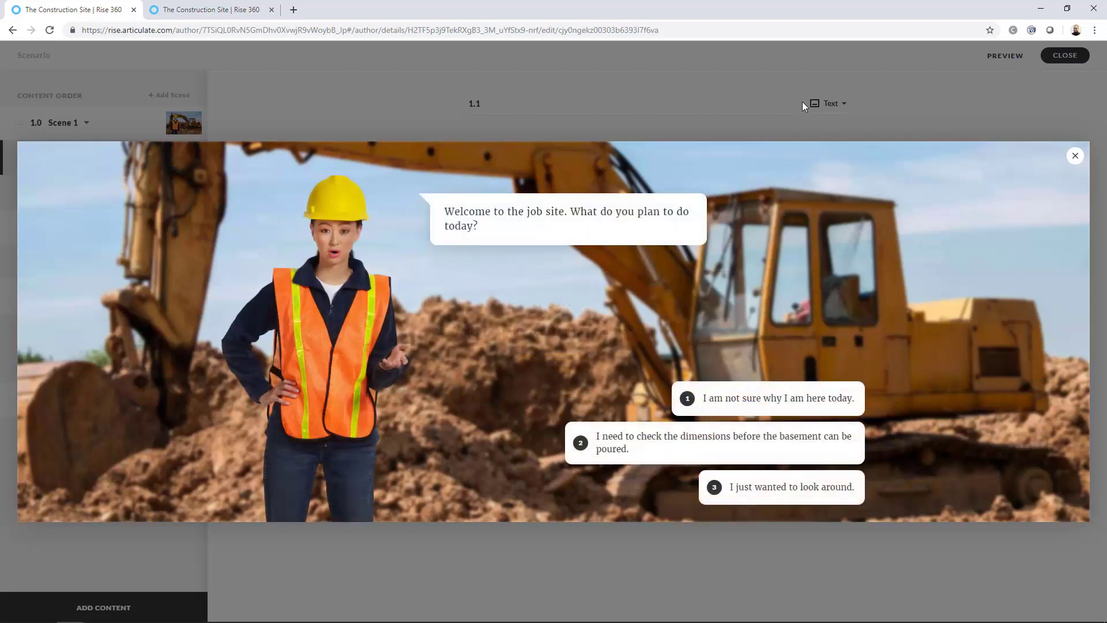
{"action": "left_click", "coordinate": [802, 104]}
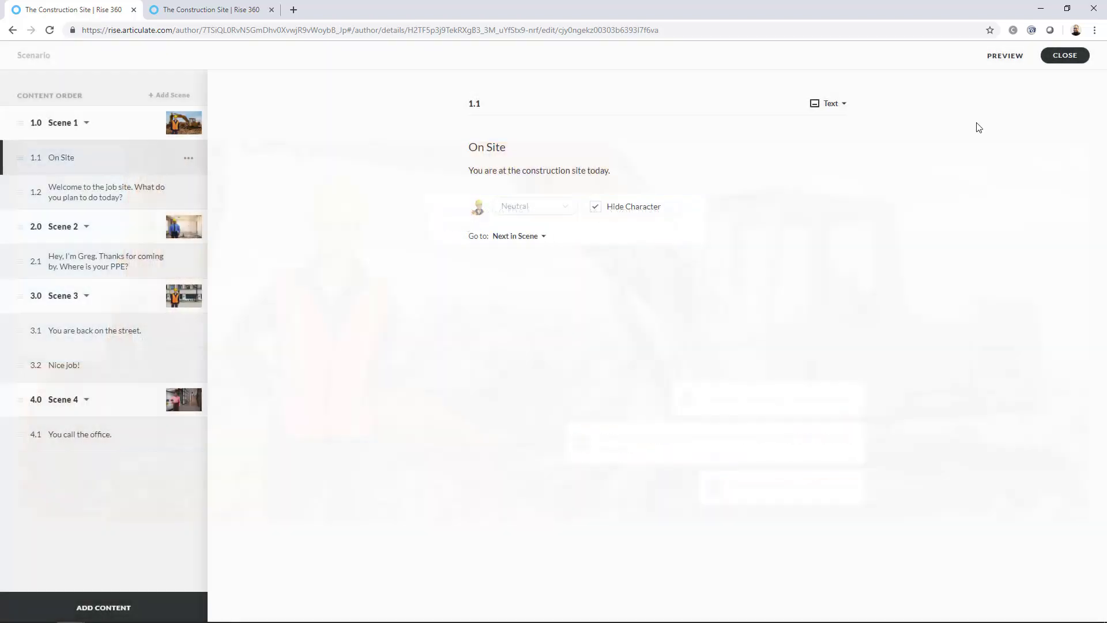
Review the responses of the 1.2 welcome question, then view Scene 2's settings
{"action": "left_click", "coordinate": [99, 198]}
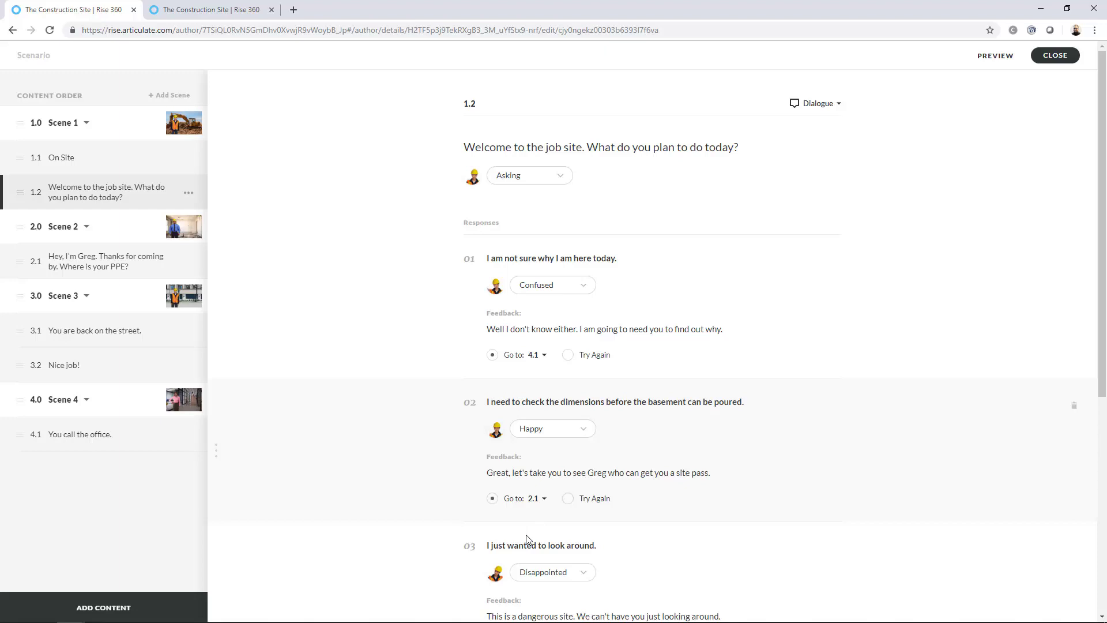
{"action": "scroll", "coordinate": [589, 484], "scroll_direction": "down", "scroll_amount": 2}
{"action": "scroll", "coordinate": [580, 402], "scroll_direction": "up", "scroll_amount": 2}
{"action": "scroll", "coordinate": [585, 262], "scroll_direction": "down", "scroll_amount": 2}
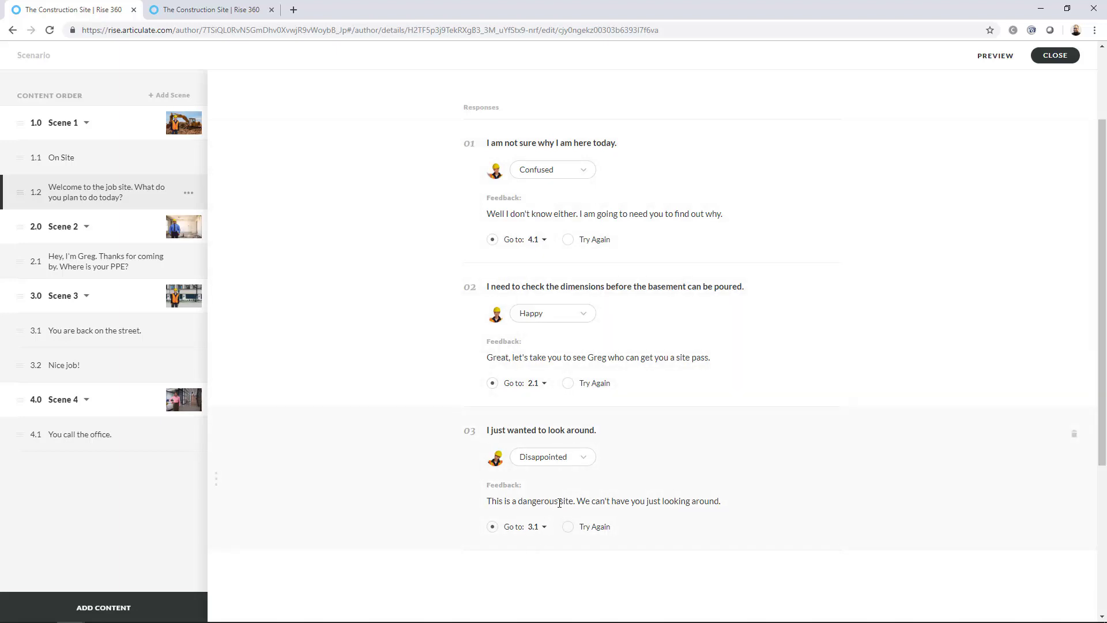
{"action": "left_click", "coordinate": [122, 233]}
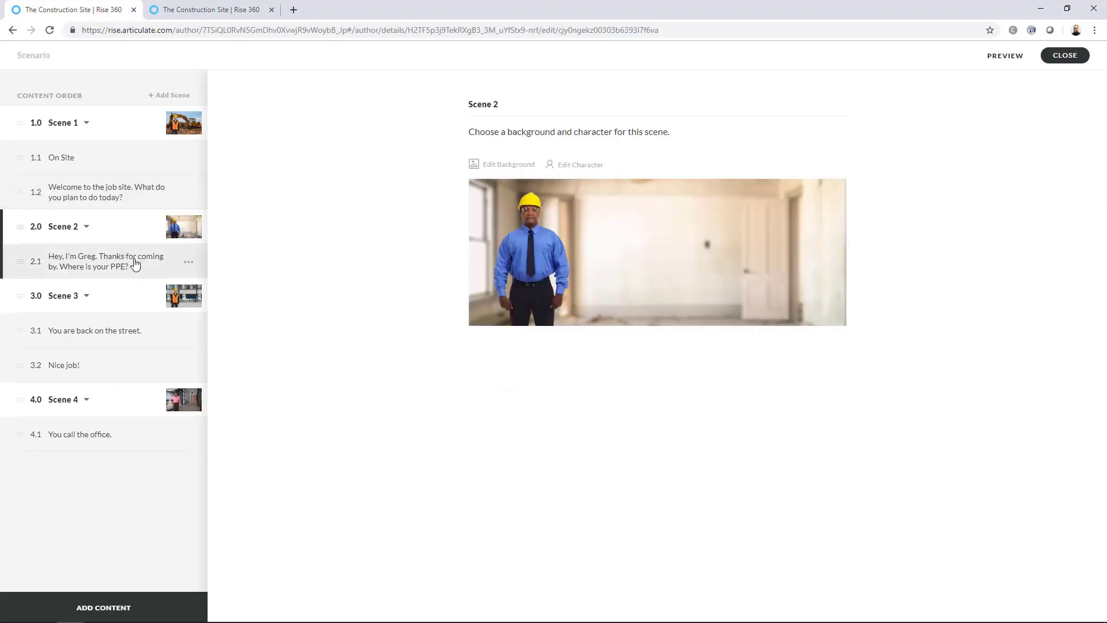
Point 2.1's 'It is in the truck.' response to Try Again, keeping 'What is PPE?' on 3.1
{"action": "left_click", "coordinate": [135, 263]}
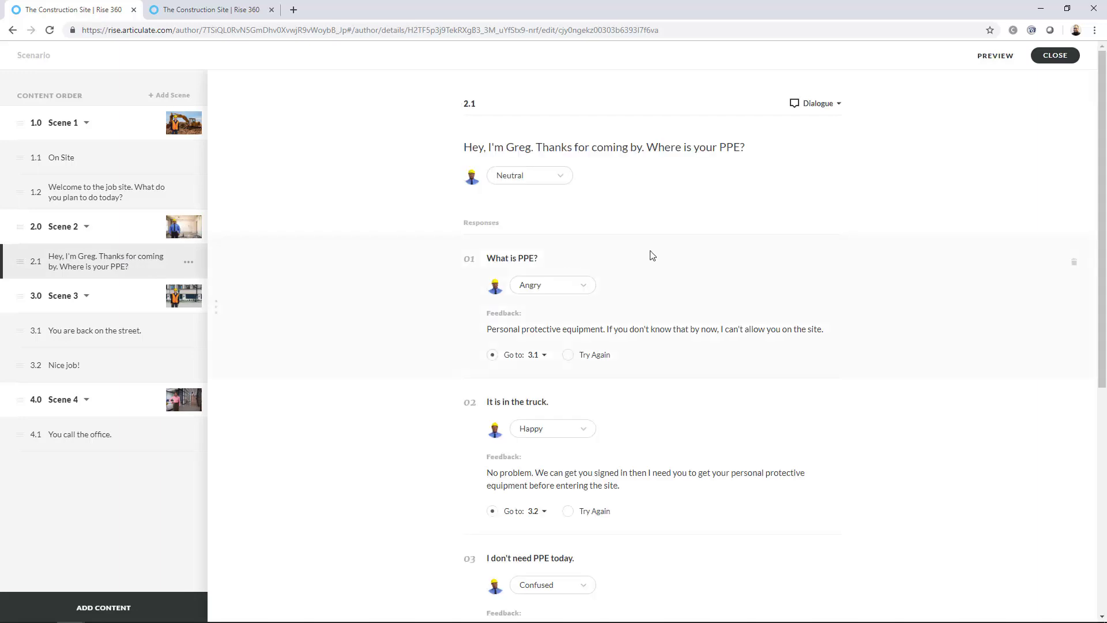
{"action": "scroll", "coordinate": [733, 324], "scroll_direction": "down", "scroll_amount": 1}
{"action": "scroll", "coordinate": [732, 323], "scroll_direction": "down", "scroll_amount": 2}
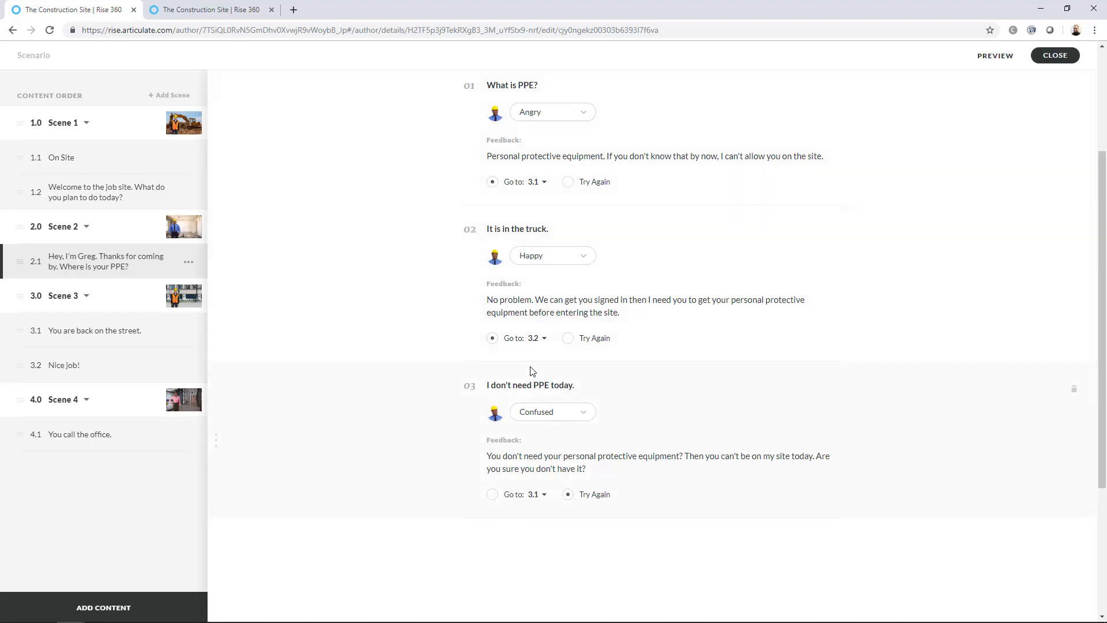
{"action": "left_click", "coordinate": [569, 338]}
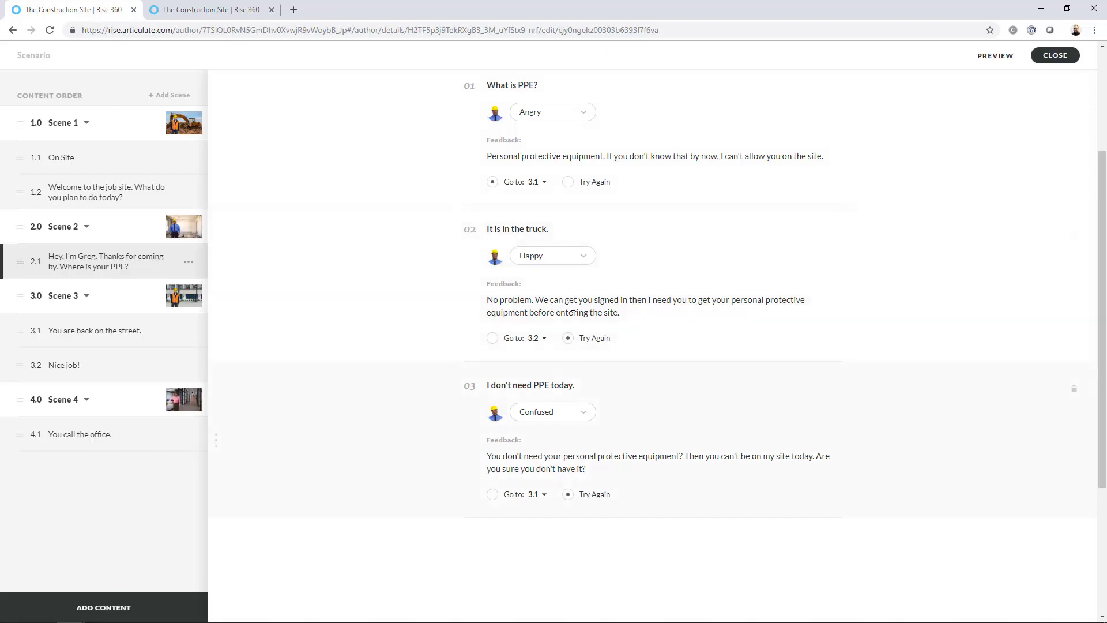
{"action": "left_click", "coordinate": [491, 182]}
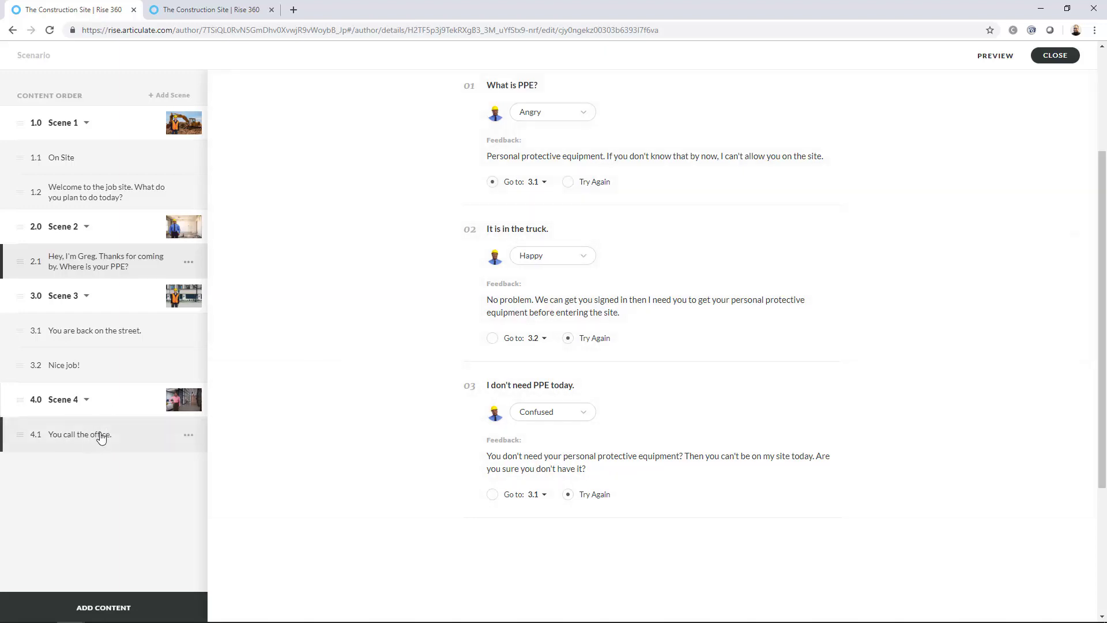
{"action": "left_click", "coordinate": [118, 398]}
Browse the full pose set for slide 4.1's custom character without picking one
{"action": "left_click", "coordinate": [115, 436]}
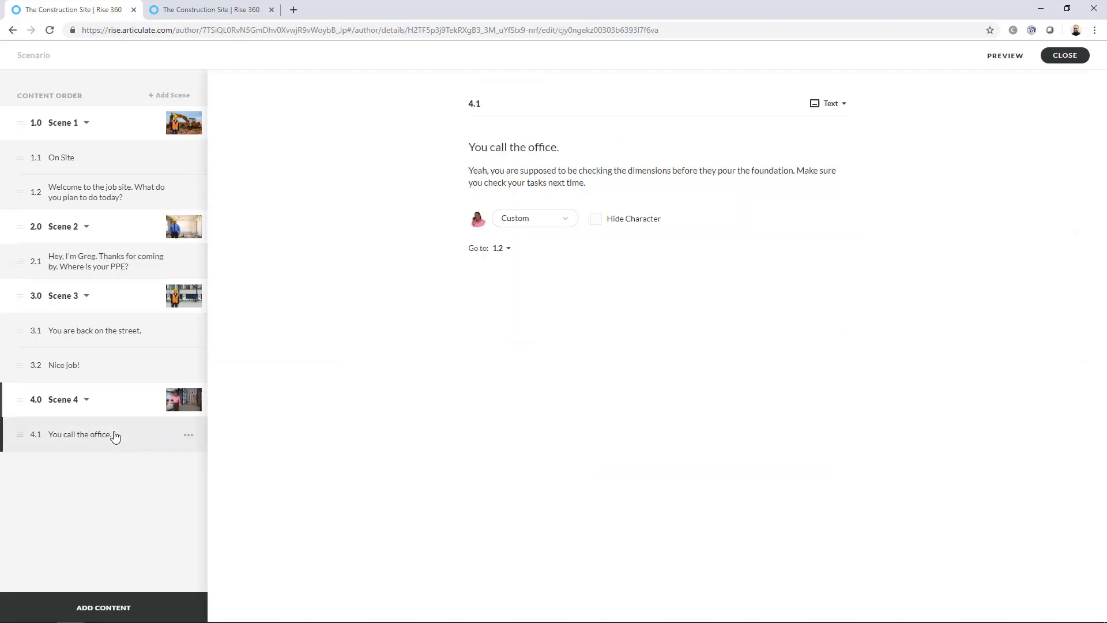
{"action": "left_click", "coordinate": [566, 219]}
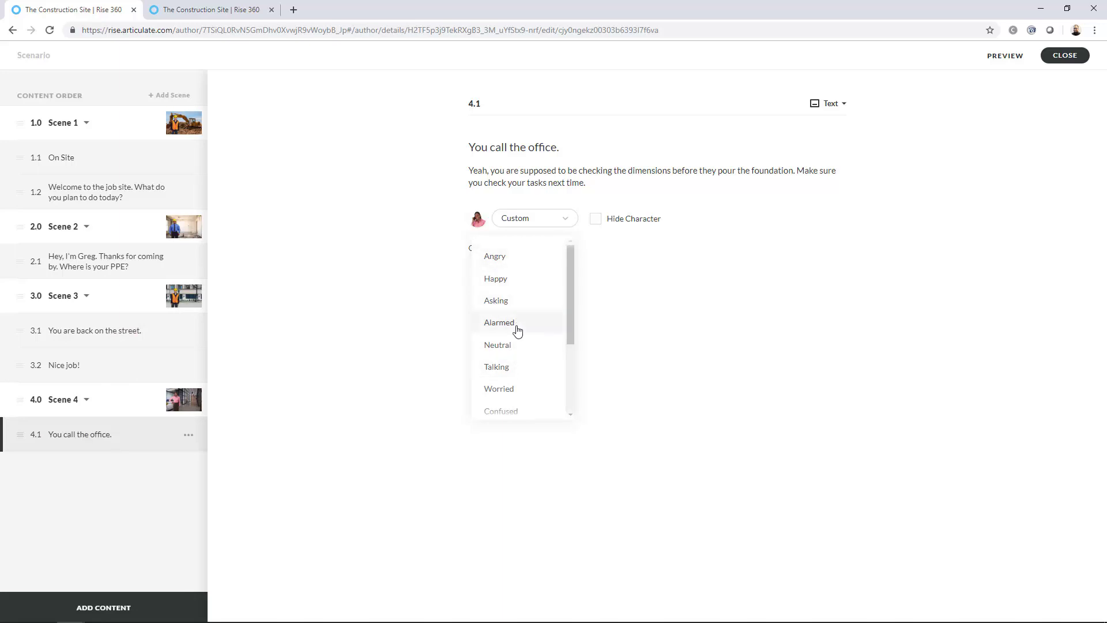
{"action": "scroll", "coordinate": [517, 328], "scroll_direction": "down", "scroll_amount": 3}
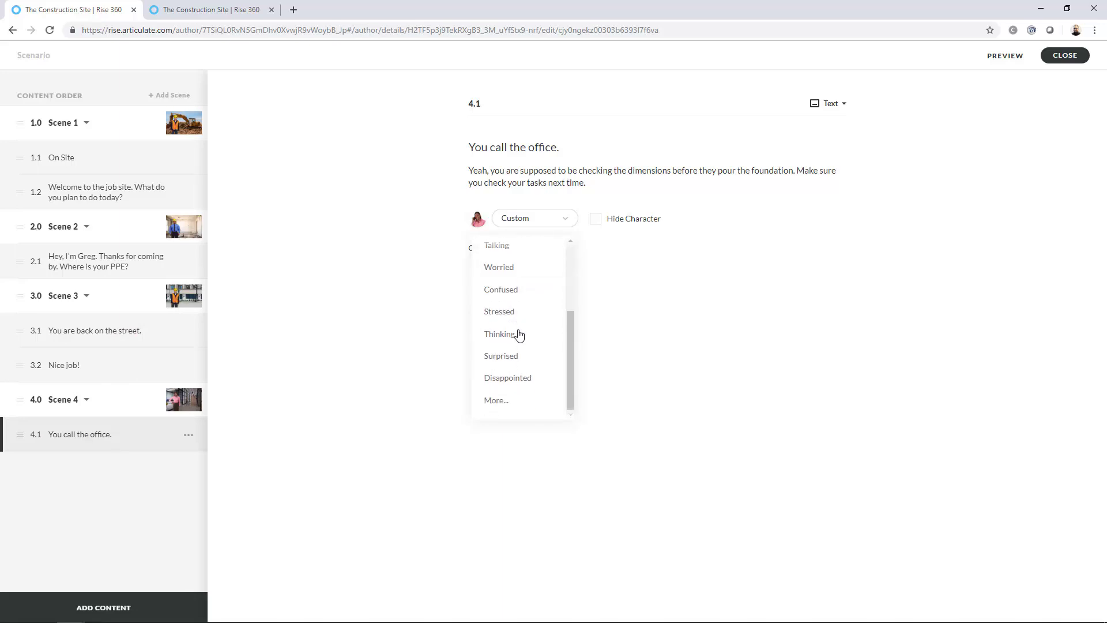
{"action": "left_click", "coordinate": [497, 400]}
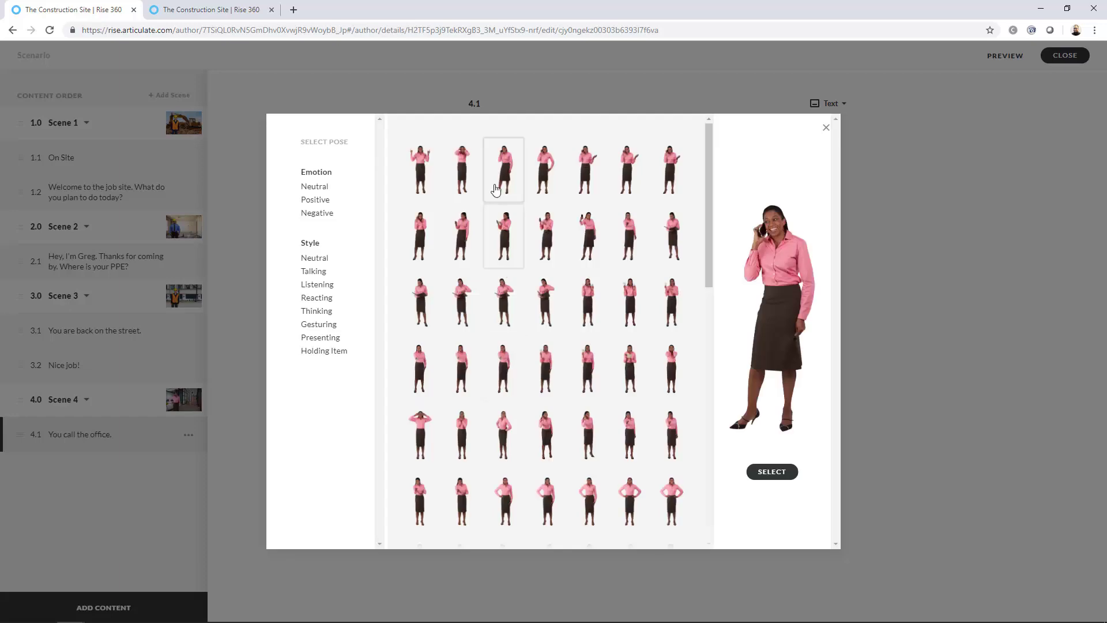
{"action": "scroll", "coordinate": [579, 306], "scroll_direction": "down", "scroll_amount": 8}
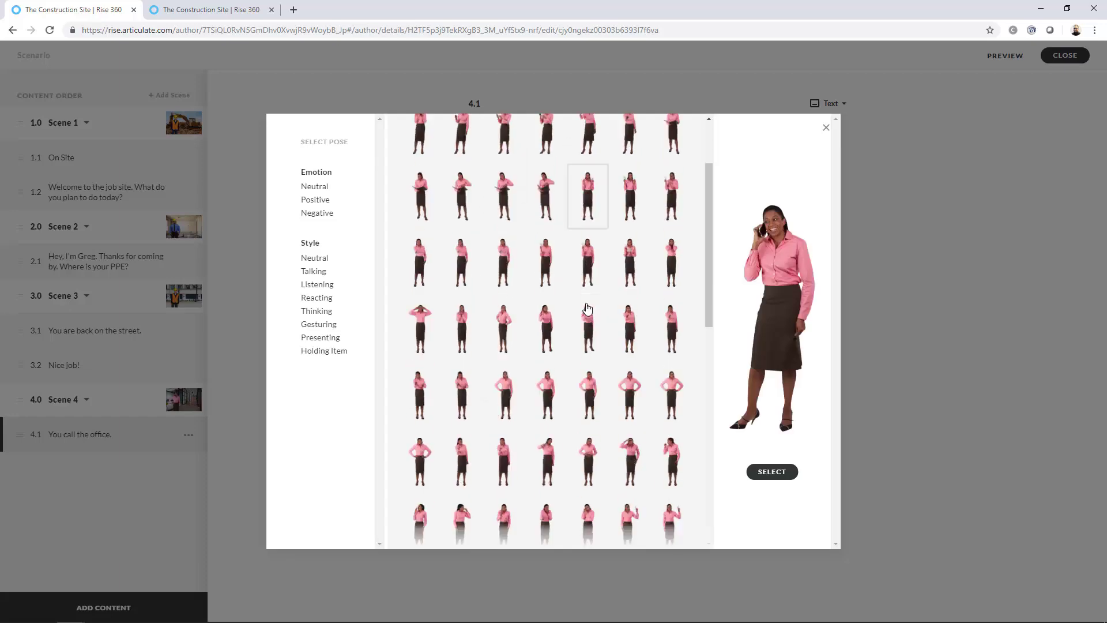
{"action": "scroll", "coordinate": [587, 309], "scroll_direction": "up", "scroll_amount": 8}
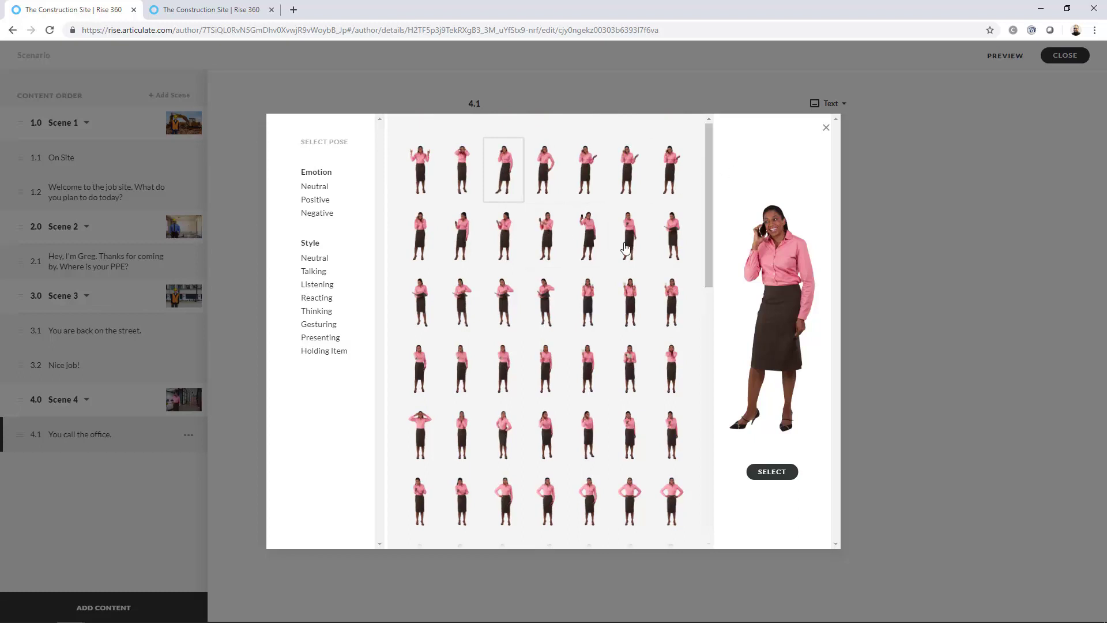
{"action": "left_click", "coordinate": [827, 129]}
{"action": "left_click", "coordinate": [62, 300]}
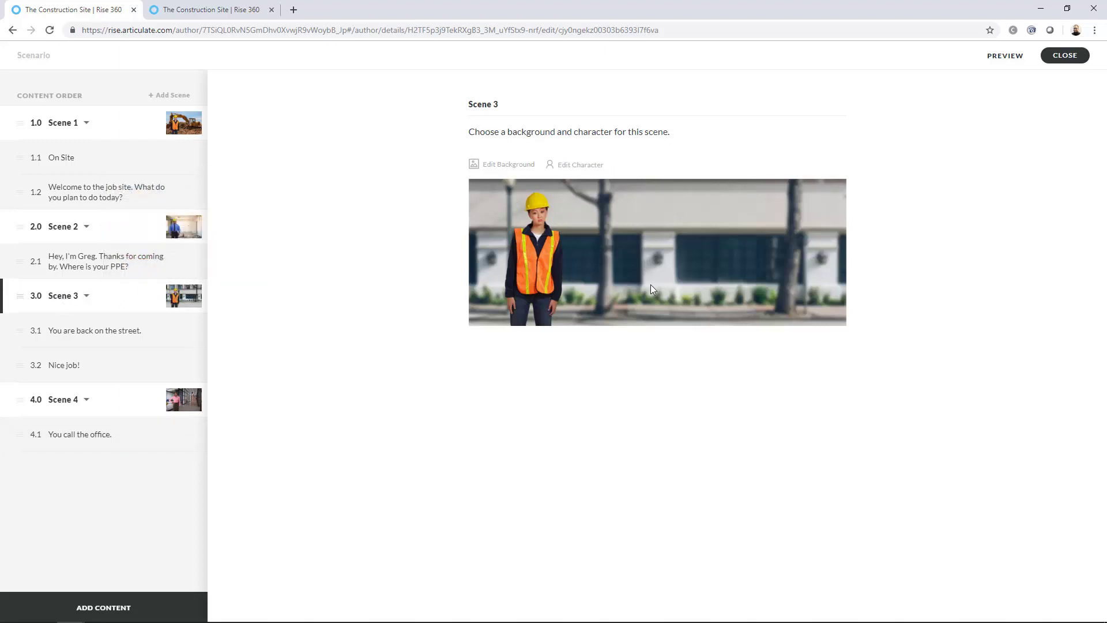
Review street ending slides 3.1 and 3.2 ('Nice job!'), selecting both together
{"action": "left_click", "coordinate": [99, 333]}
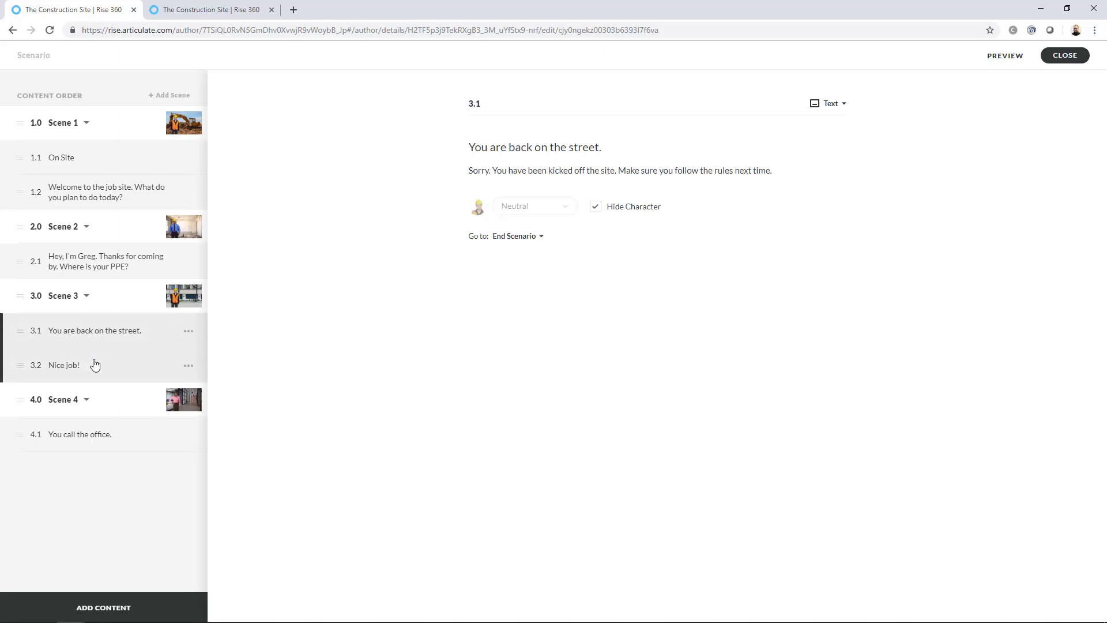
{"action": "left_click", "coordinate": [95, 364]}
{"action": "left_click", "coordinate": [99, 337]}
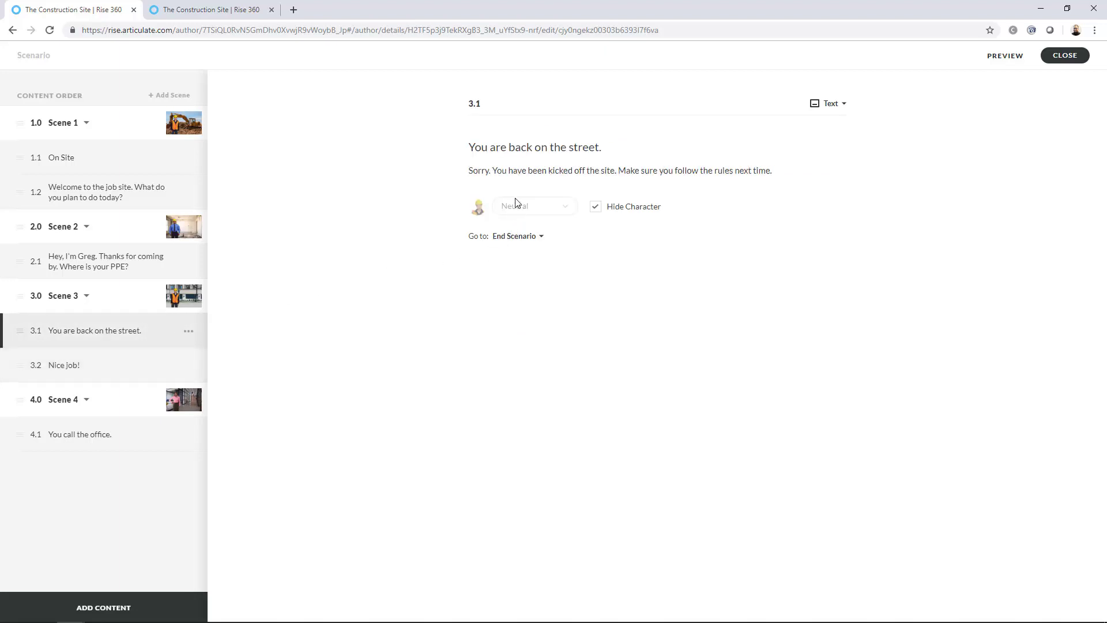
{"action": "left_click", "coordinate": [127, 369]}
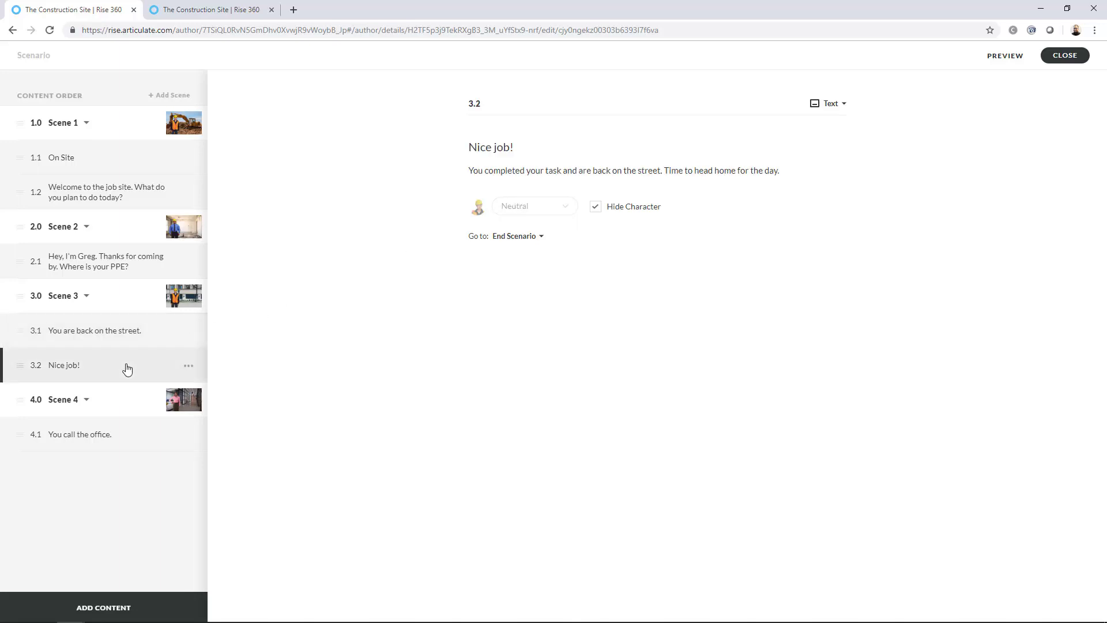
{"action": "left_click", "coordinate": [116, 339], "text": "shift"}
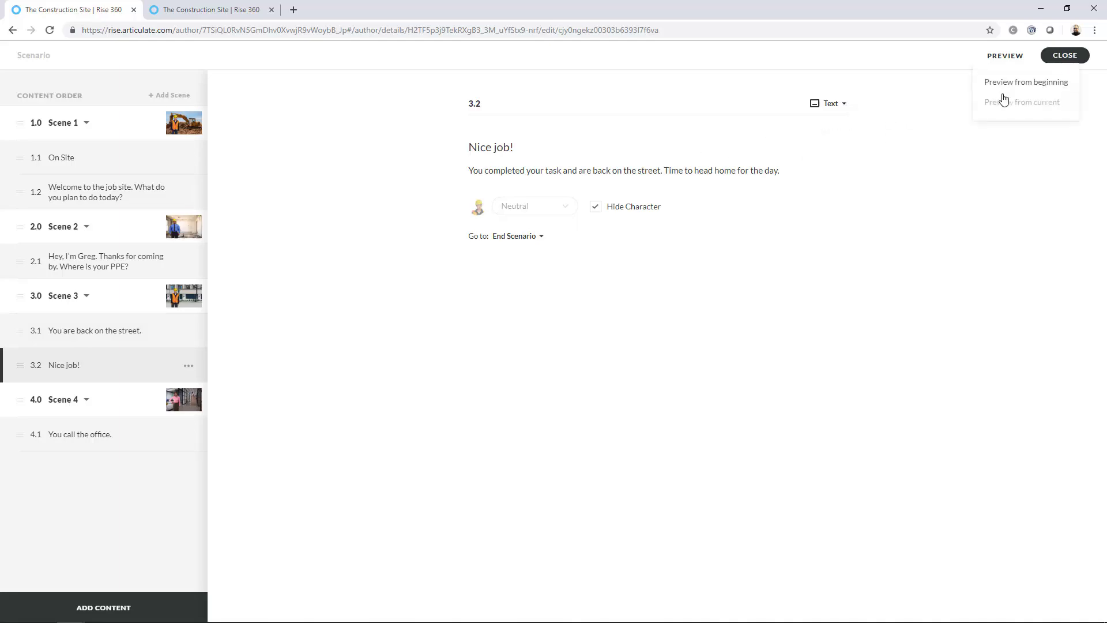
Preview the scenario from the current 'Nice job!' slide
{"action": "left_click", "coordinate": [1003, 100]}
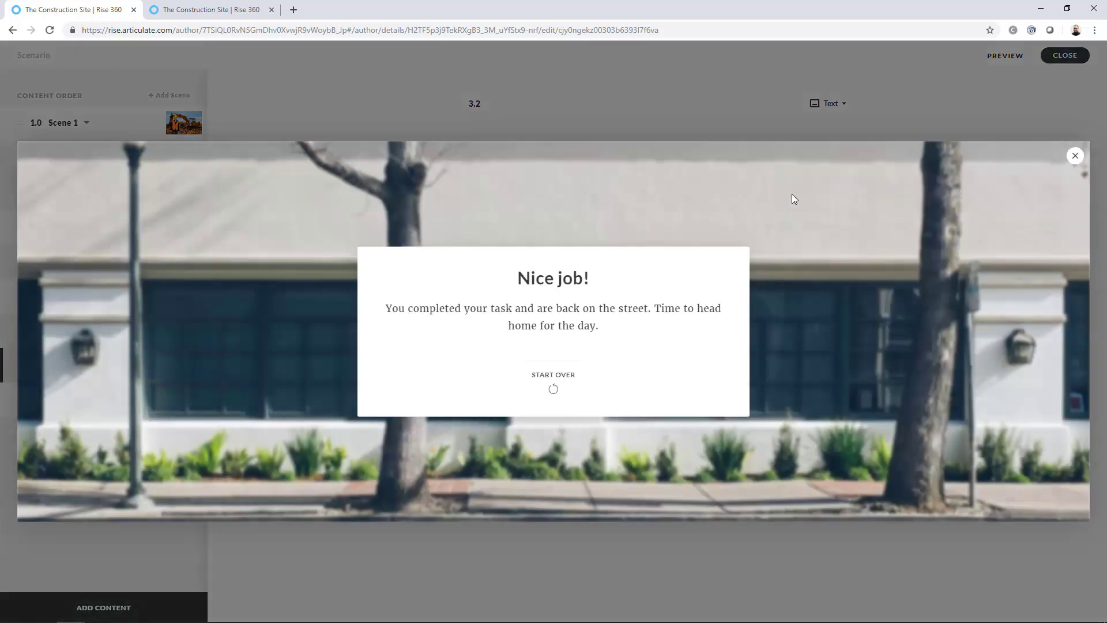